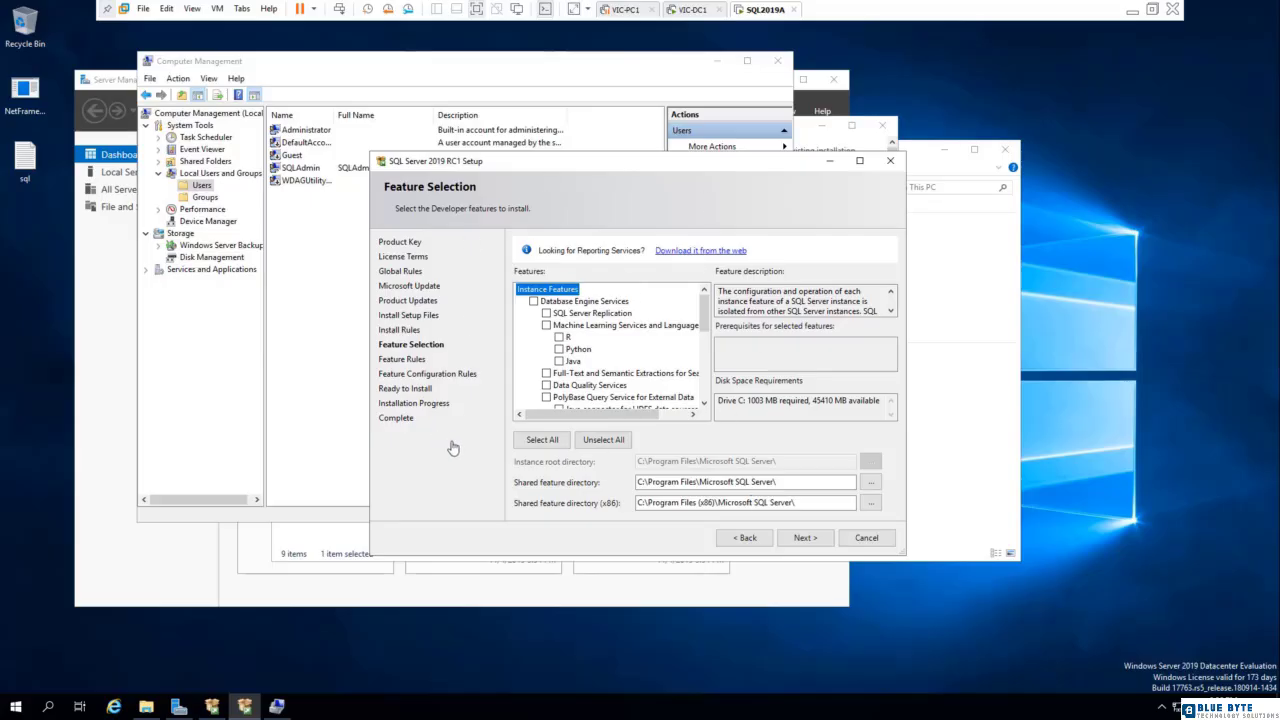
# - Cancel the running SQL Server 2019 setup and minimize every other window except the SQL Server Installation Center
pyautogui.click(868, 538)
pyautogui.click(750, 380)
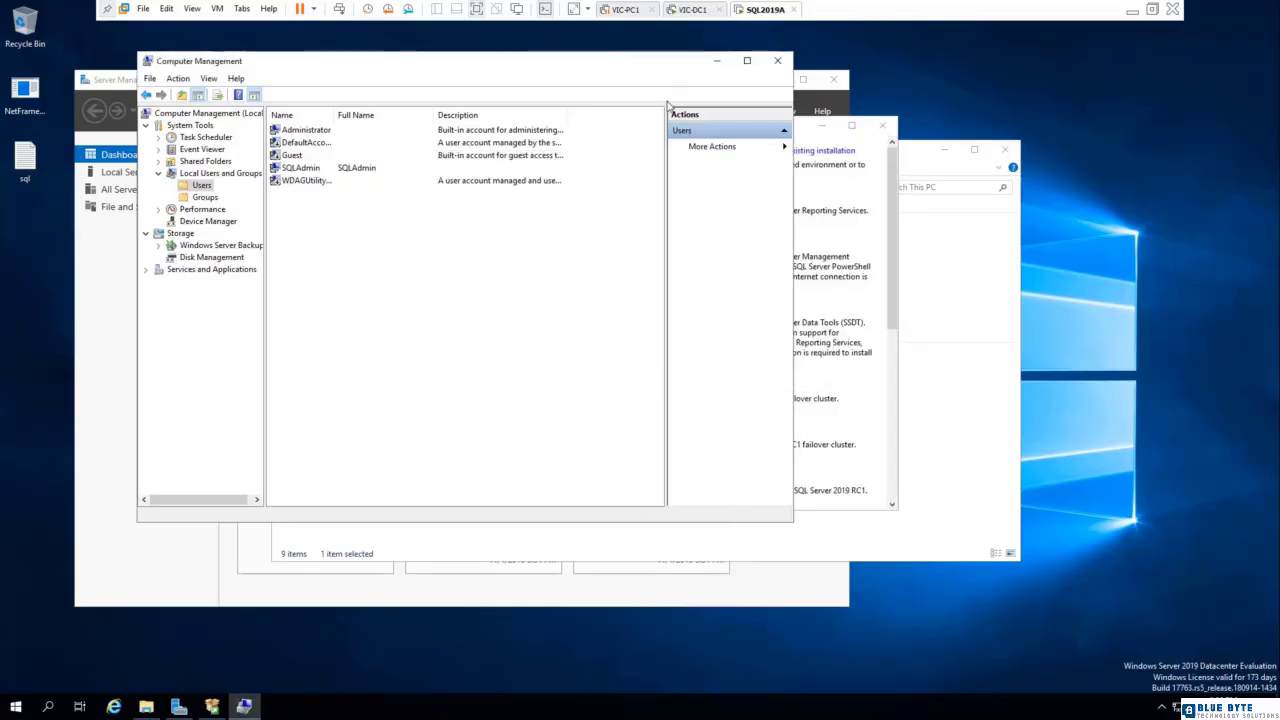
pyautogui.click(716, 61)
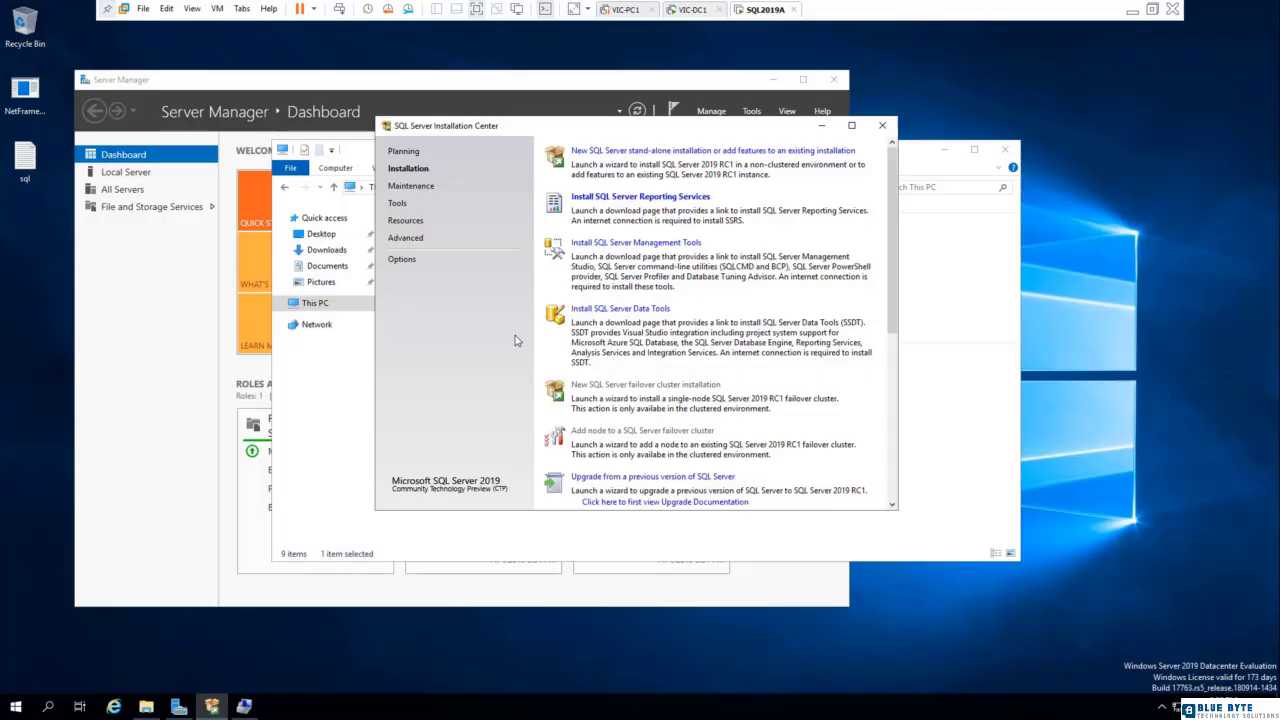
pyautogui.click(944, 150)
pyautogui.click(773, 79)
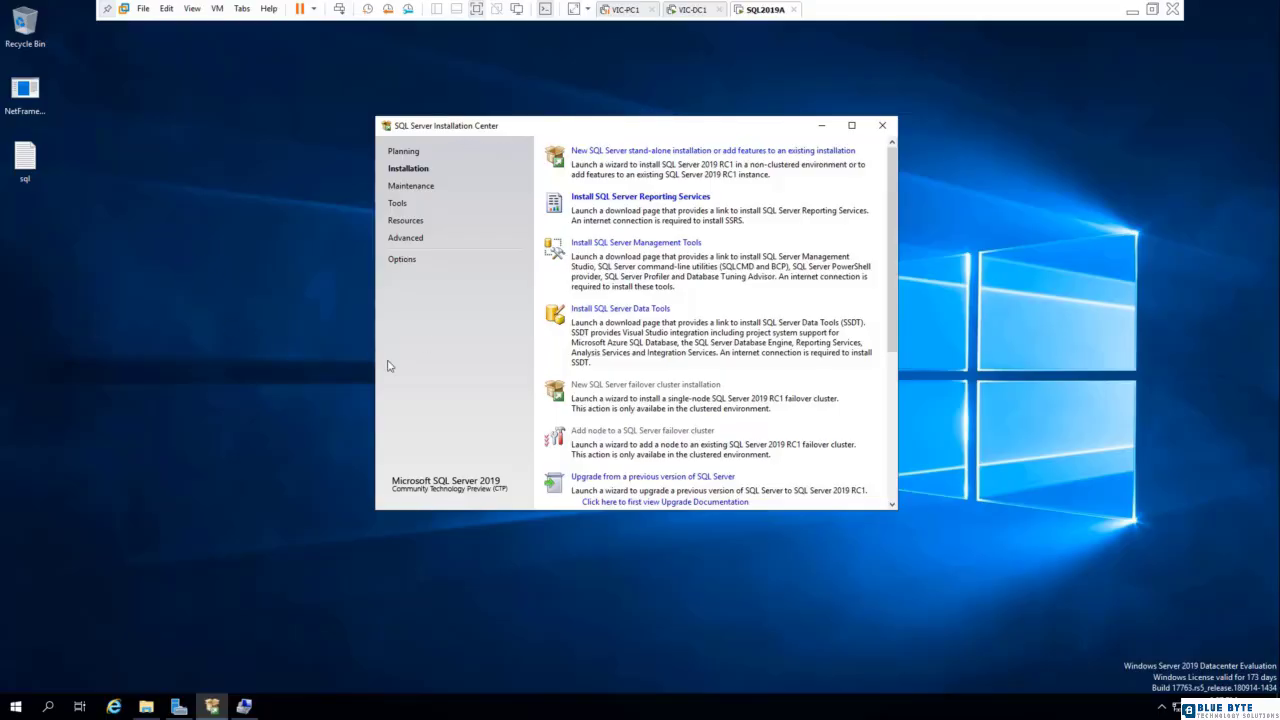
# - Look at the planning resources, then launch a new SQL Server stand-alone installation
pyautogui.click(404, 151)
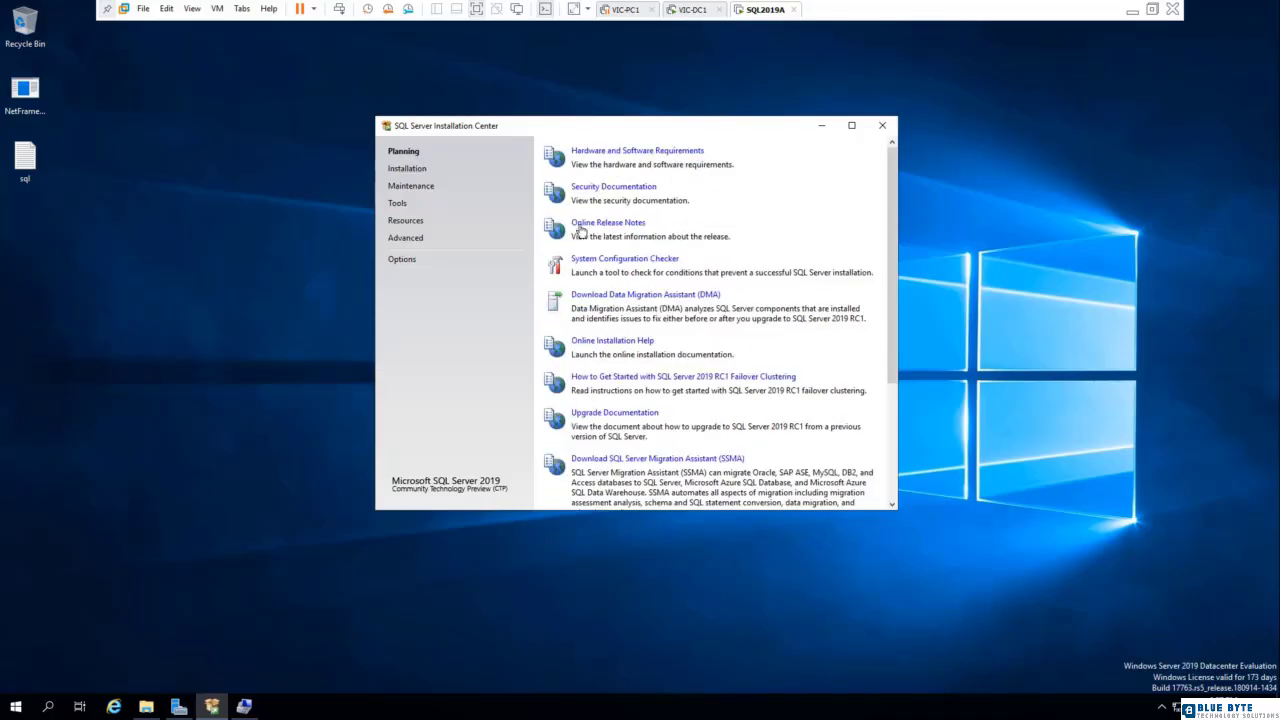
pyautogui.click(406, 169)
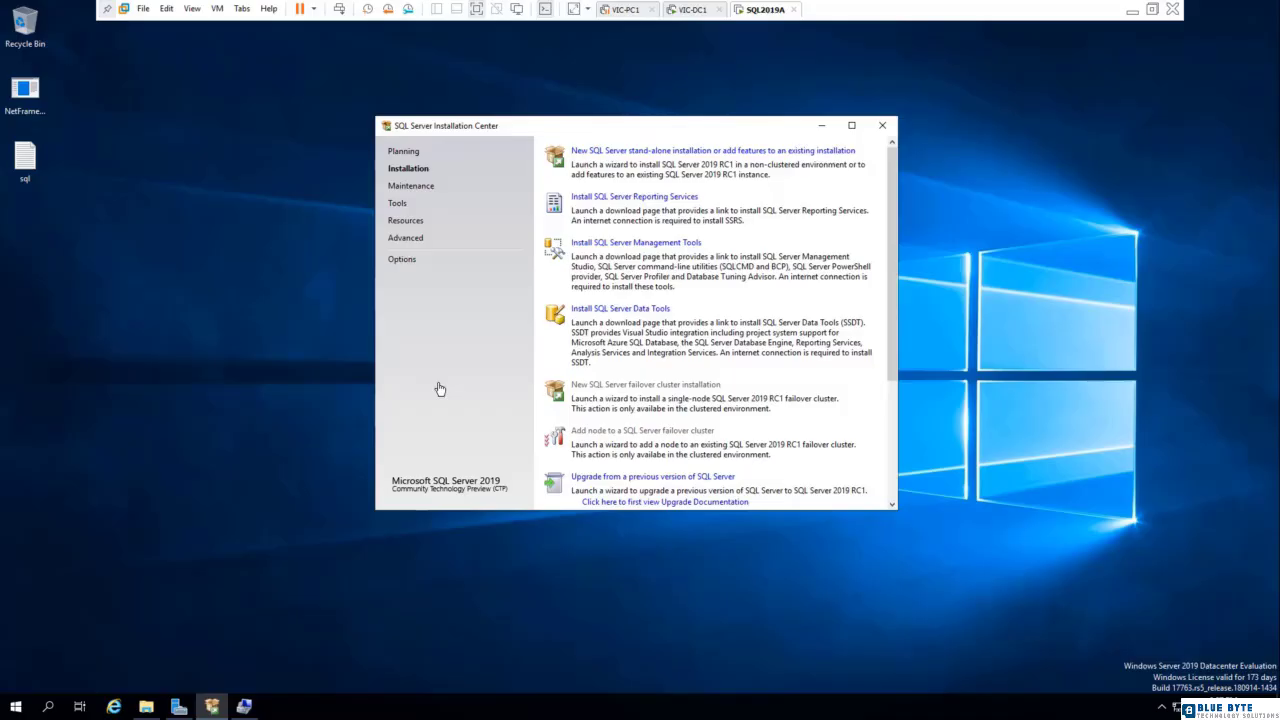
pyautogui.click(765, 152)
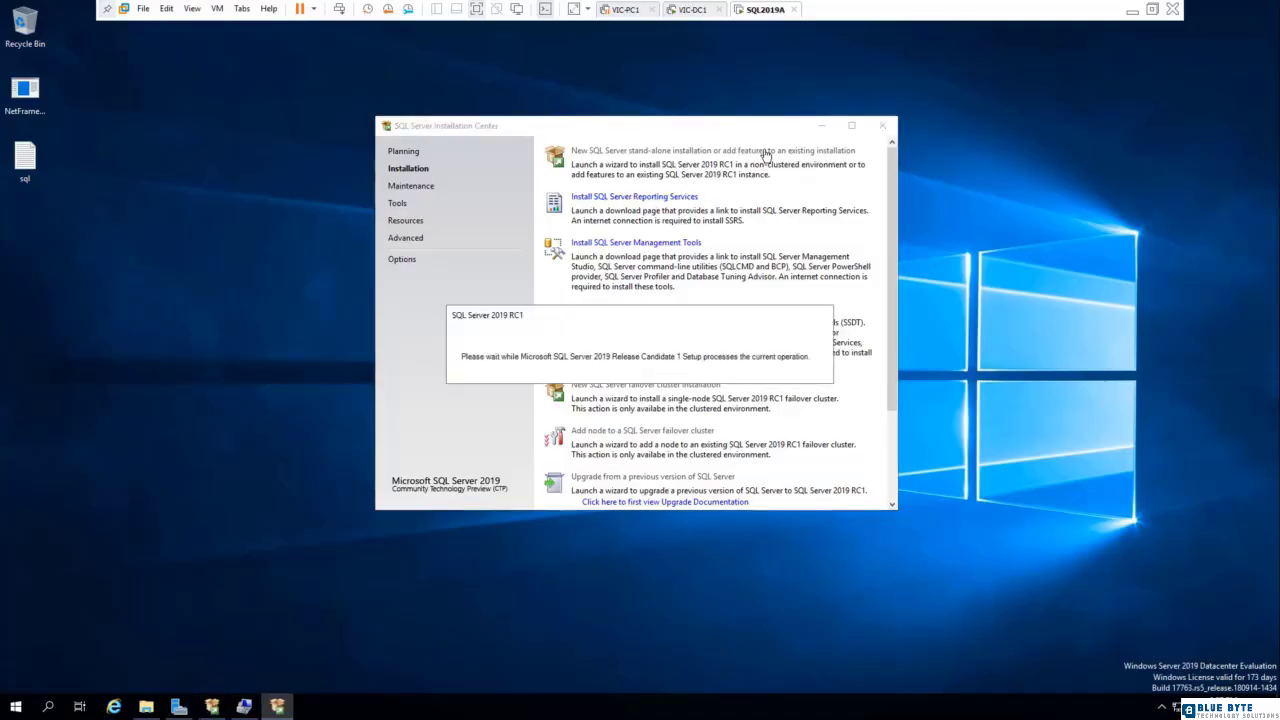
# - Choose Developer as the free edition to install and continue to the license terms
pyautogui.click(594, 355)
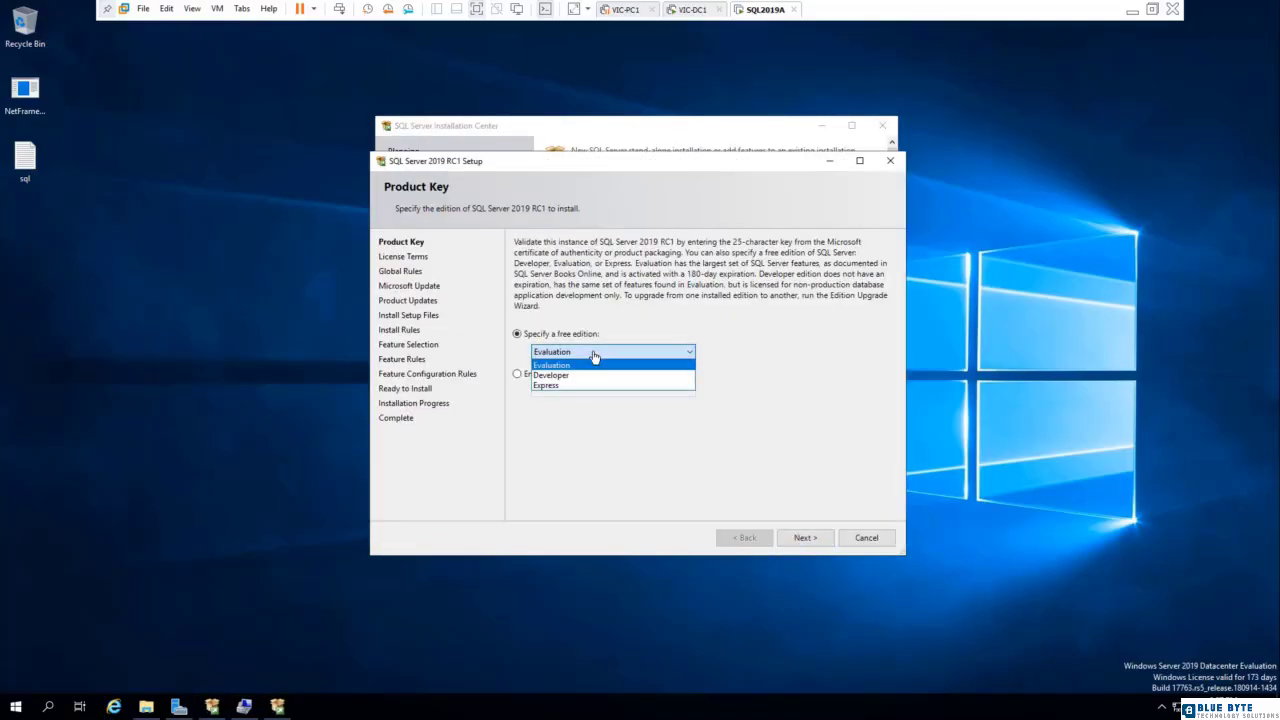
pyautogui.click(577, 376)
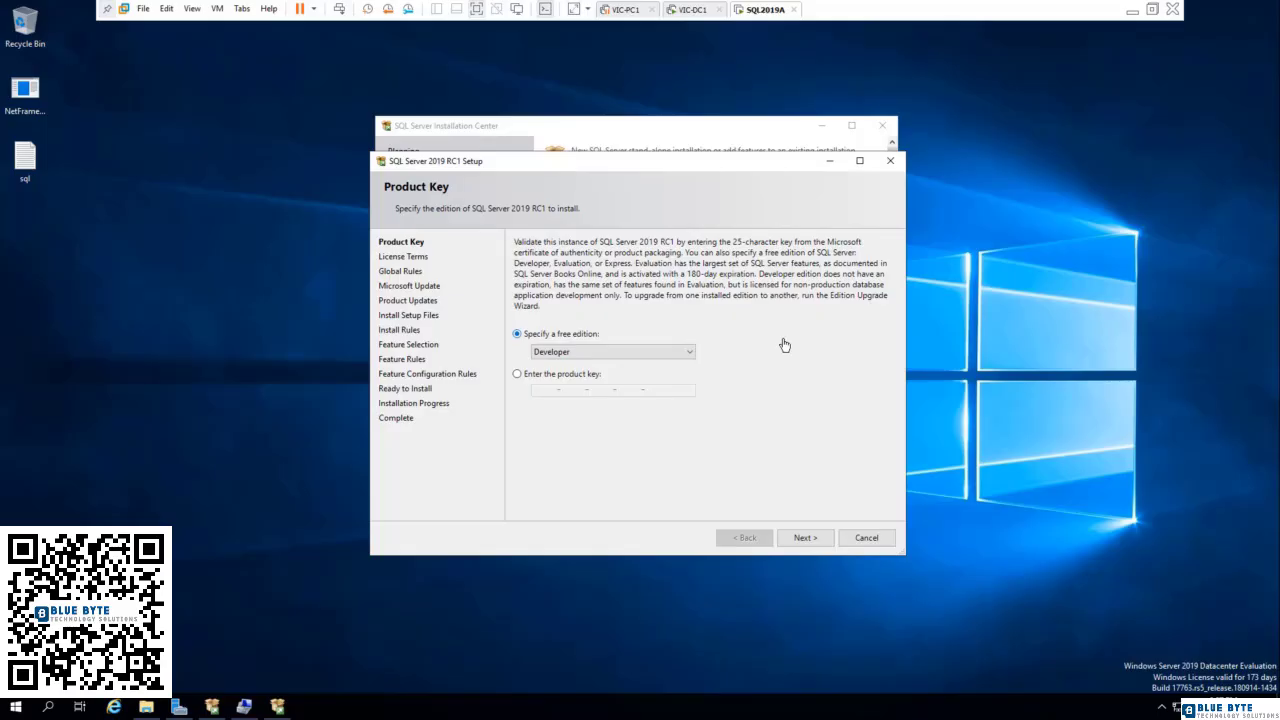
pyautogui.click(681, 353)
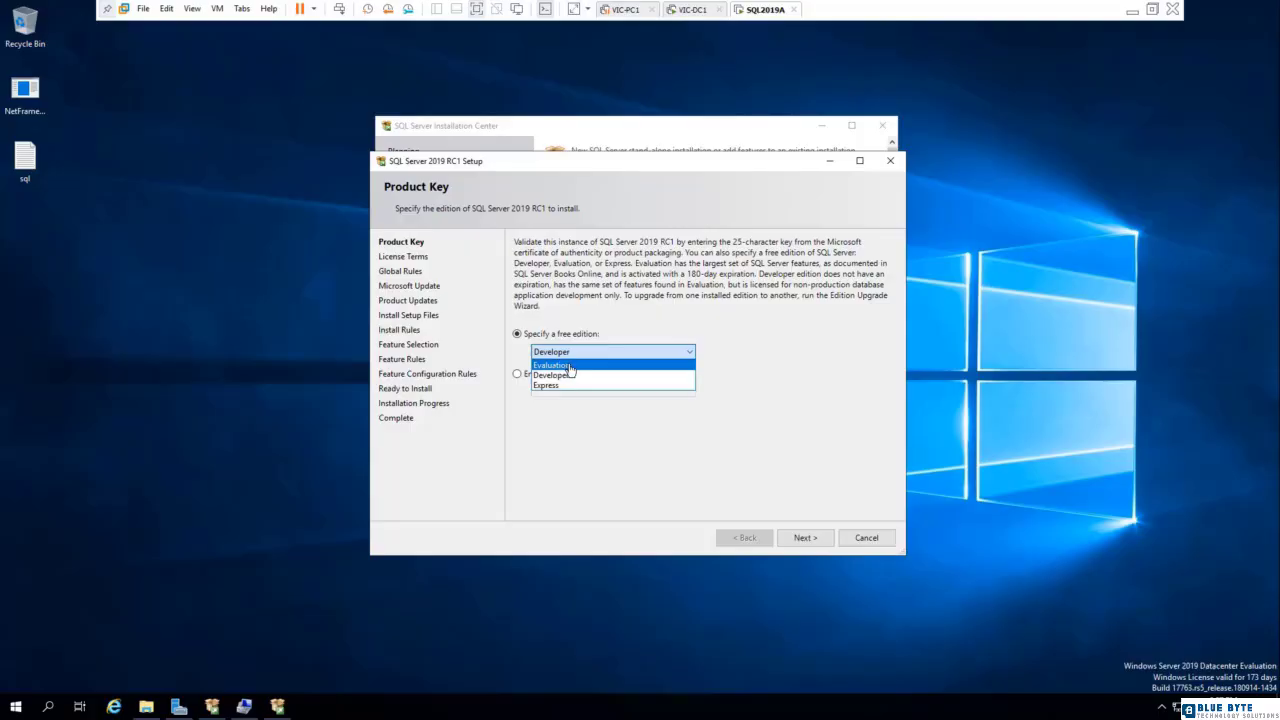
pyautogui.click(558, 453)
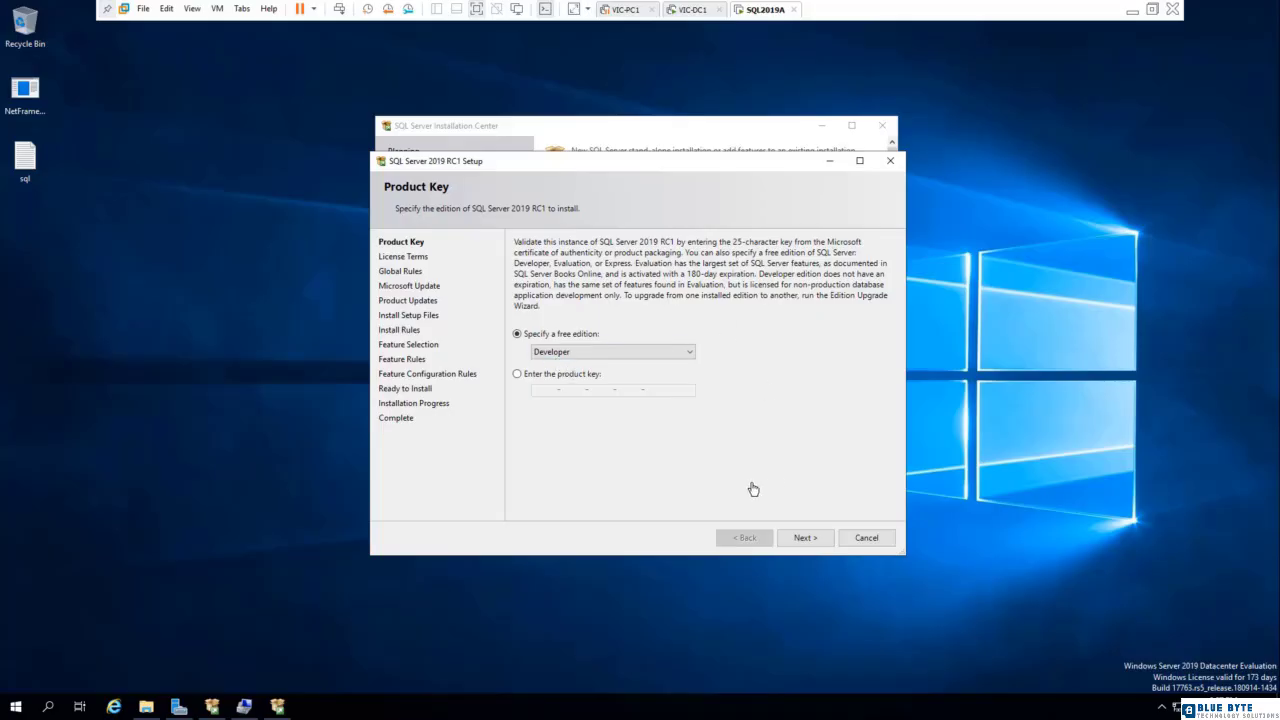
pyautogui.click(806, 537)
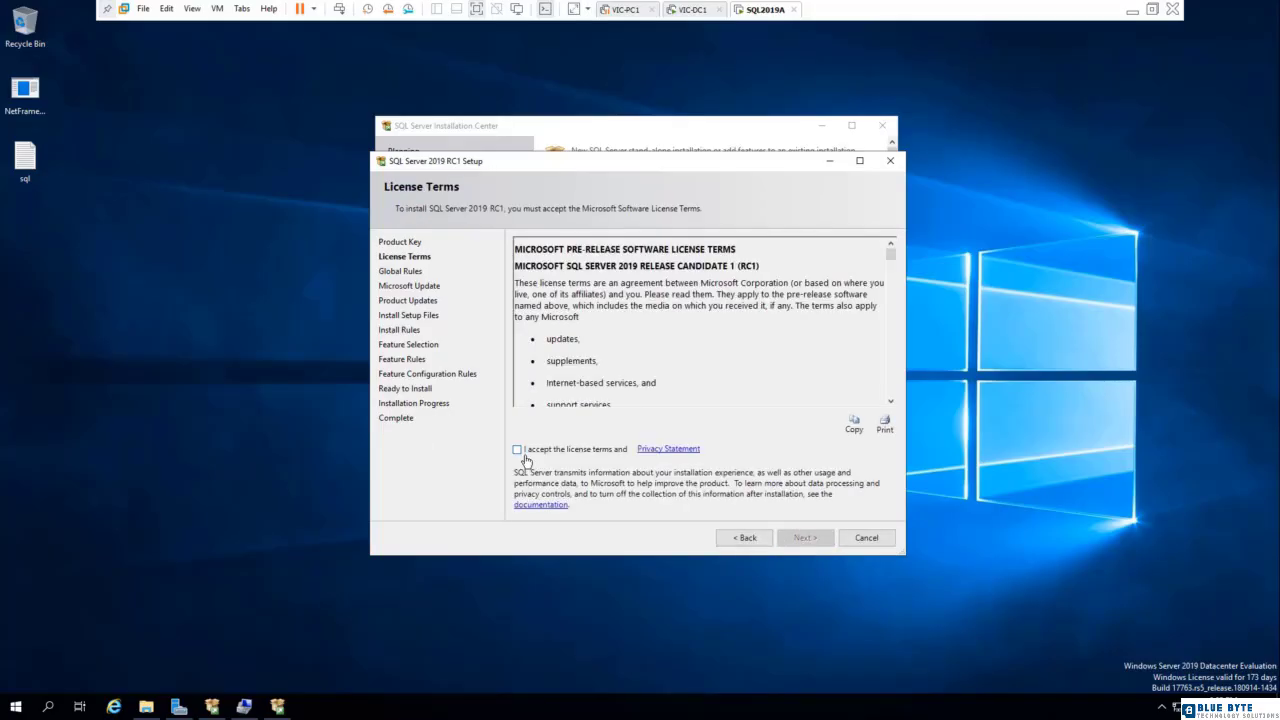
# - Accept the license terms and enable checking for updates through Microsoft Update, continuing to feature selection
pyautogui.click(519, 450)
pyautogui.click(814, 543)
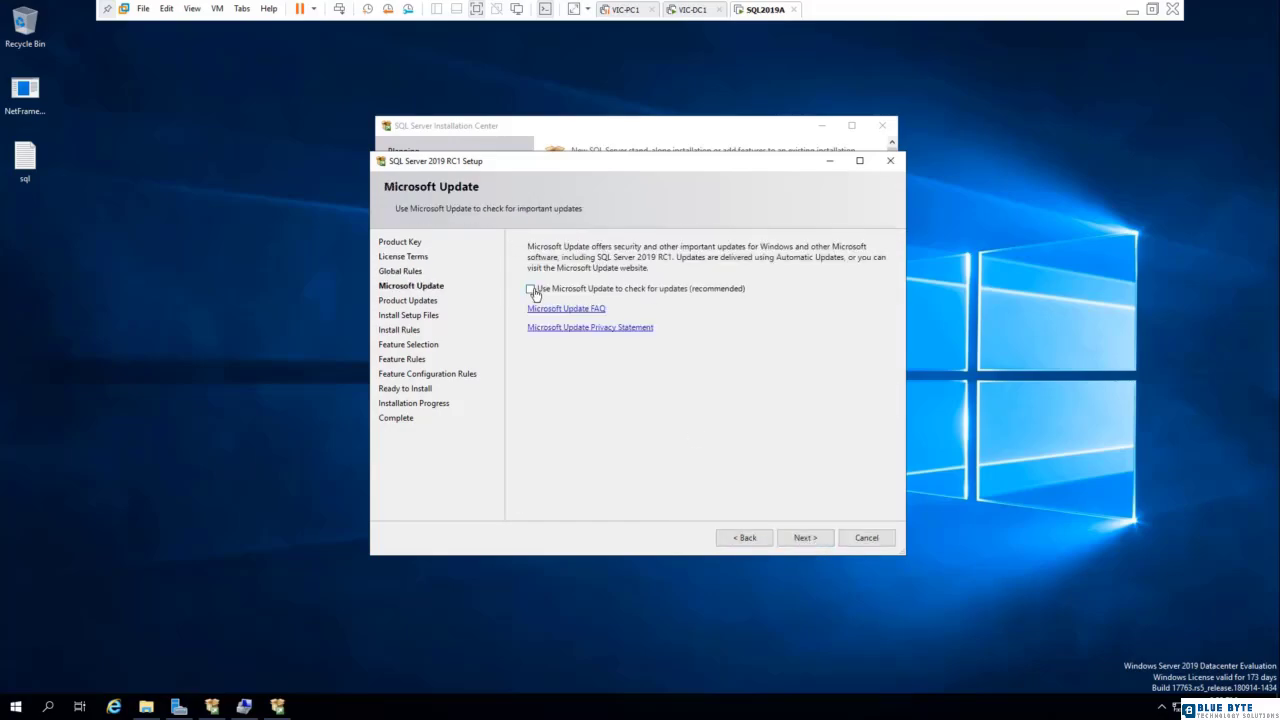
pyautogui.click(533, 291)
pyautogui.click(805, 538)
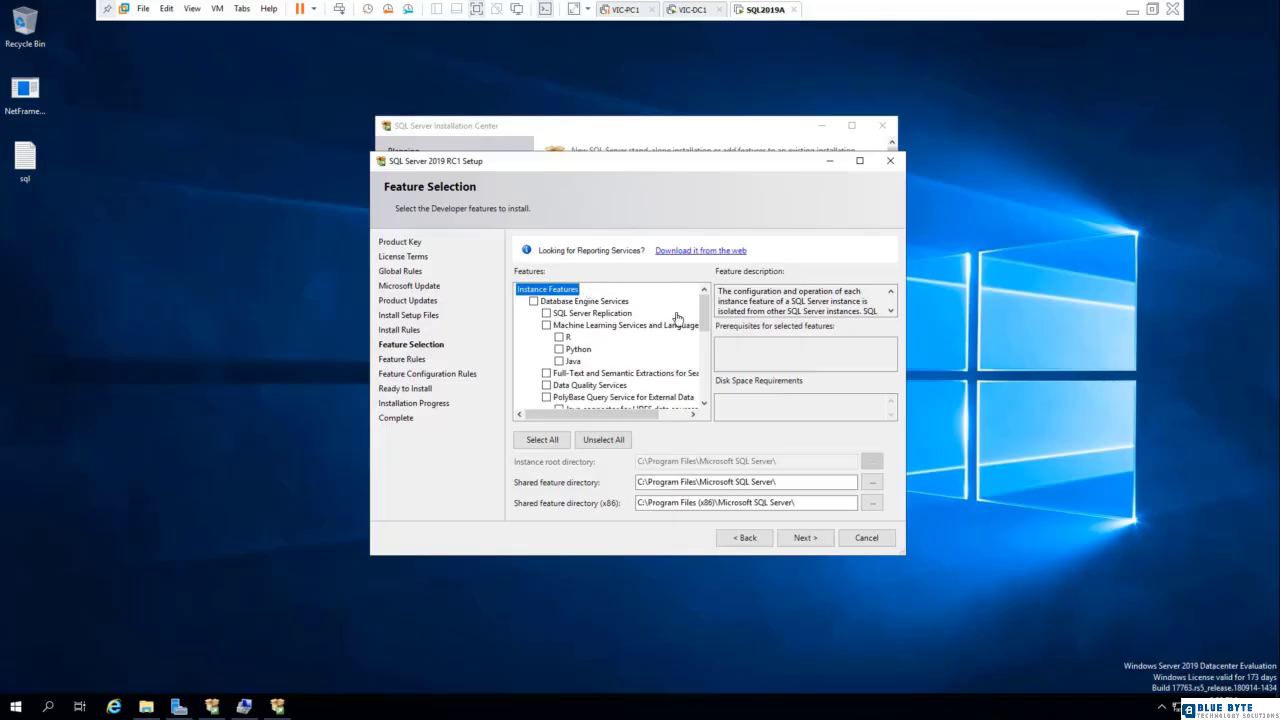
# - Include Database Engine Services with Full-Text and Semantic Extractions and Data Quality Services in the features to install
pyautogui.click(598, 305)
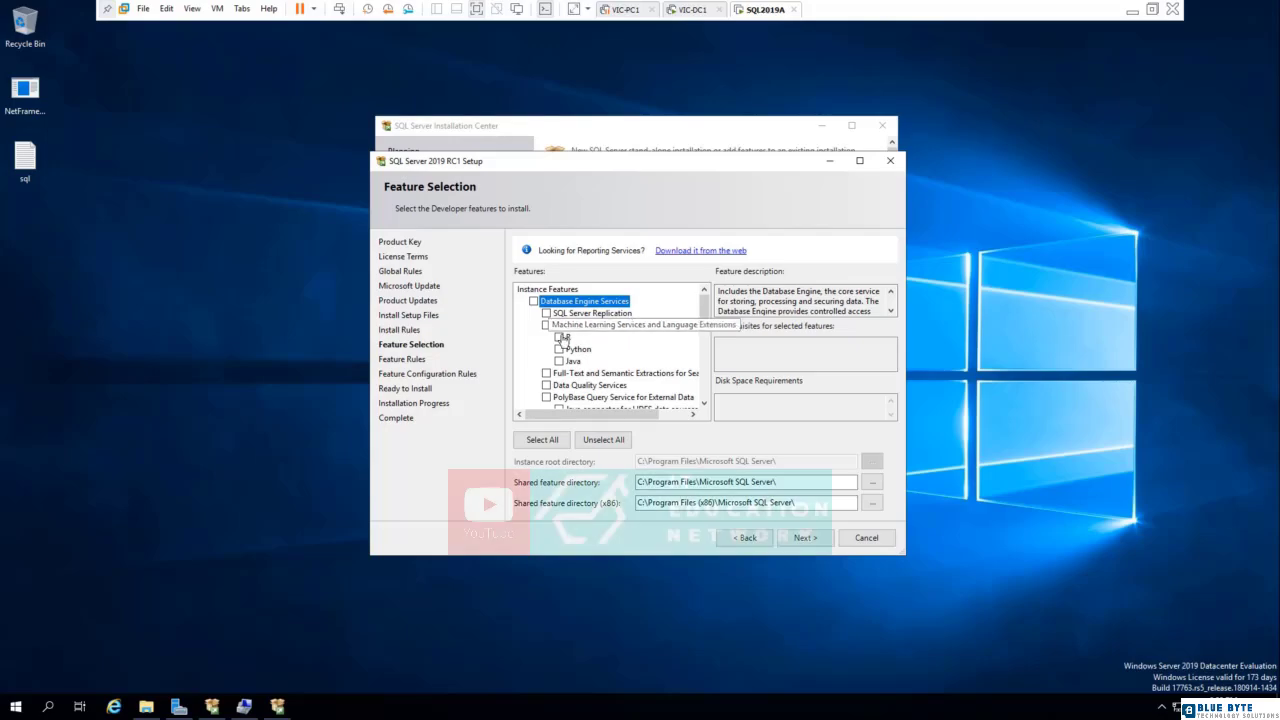
pyautogui.click(533, 302)
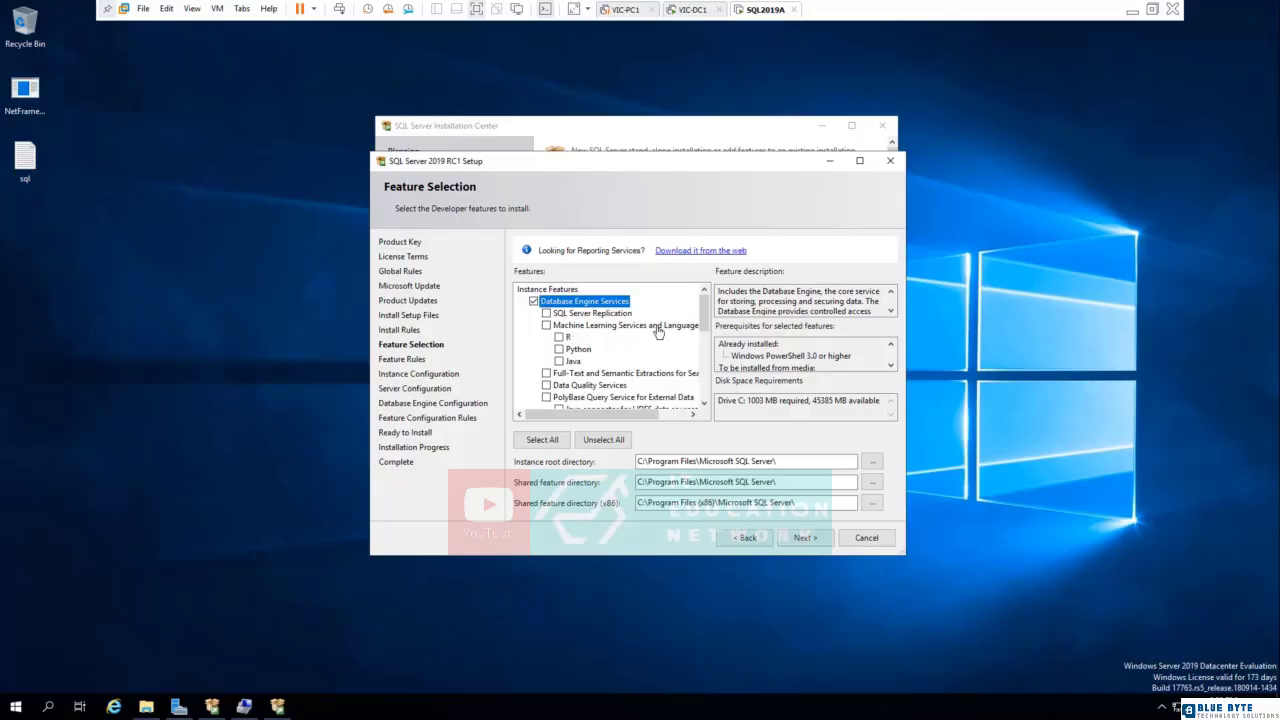
pyautogui.moveTo(704, 320); pyautogui.dragTo(706, 332)
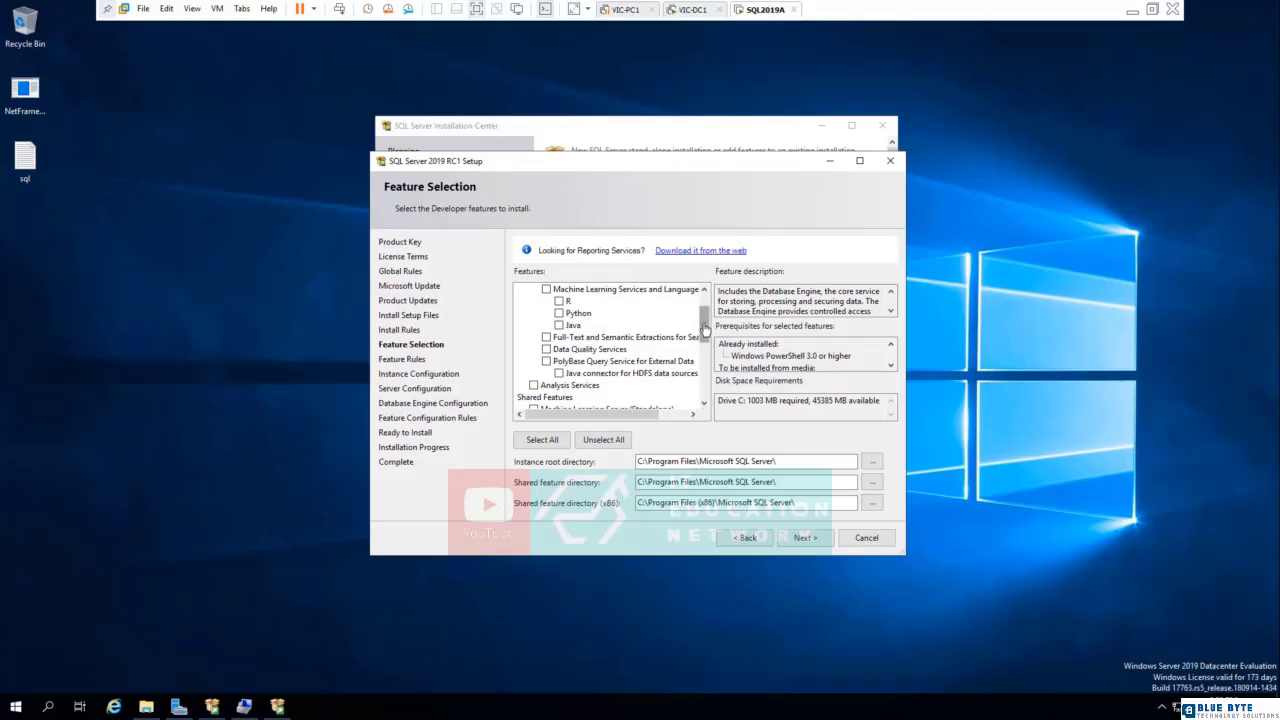
pyautogui.moveTo(704, 329); pyautogui.dragTo(615, 337)
pyautogui.click(620, 329)
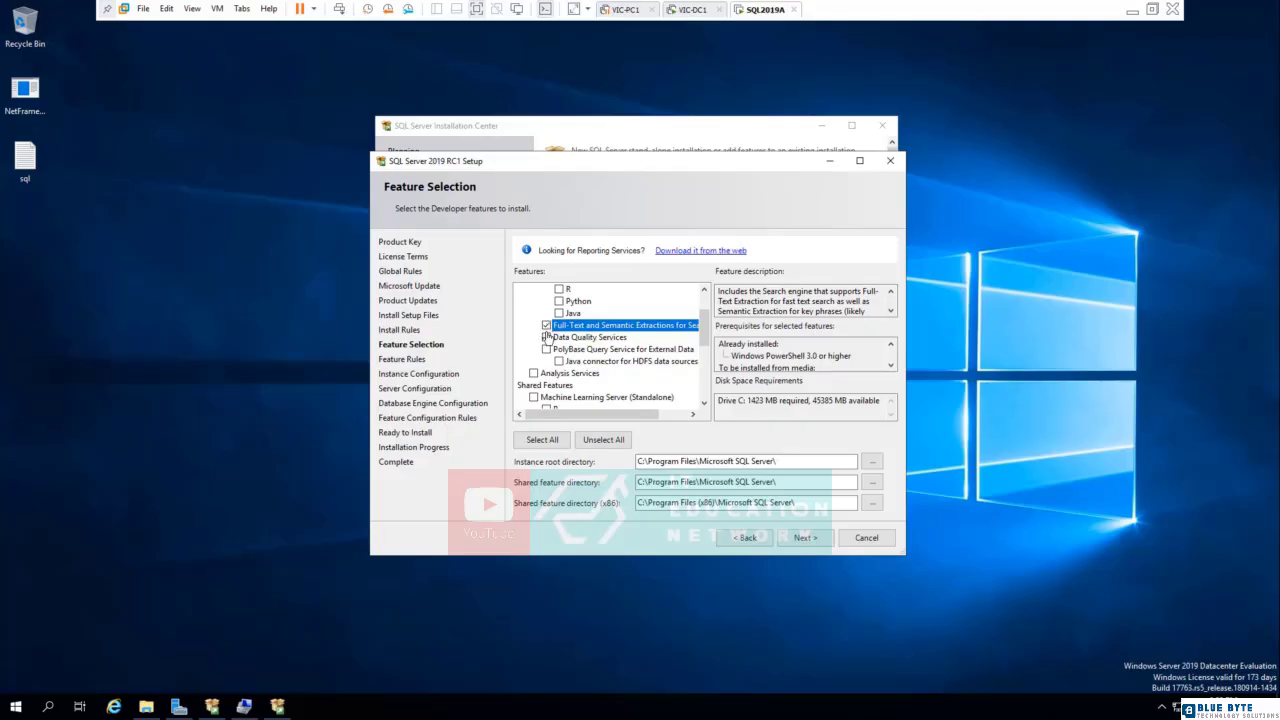
pyautogui.click(604, 342)
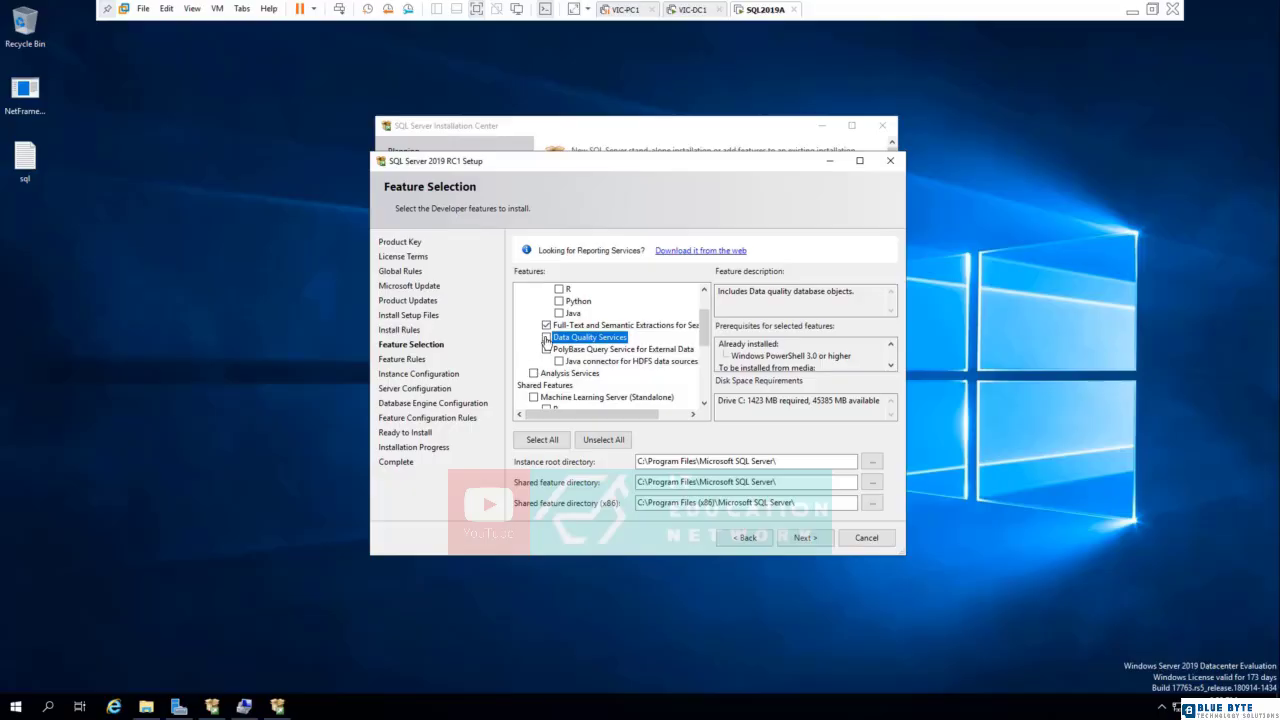
pyautogui.click(546, 338)
# - Check the PolyBase Query Service description and add Analysis Services to the features to install
pyautogui.click(655, 349)
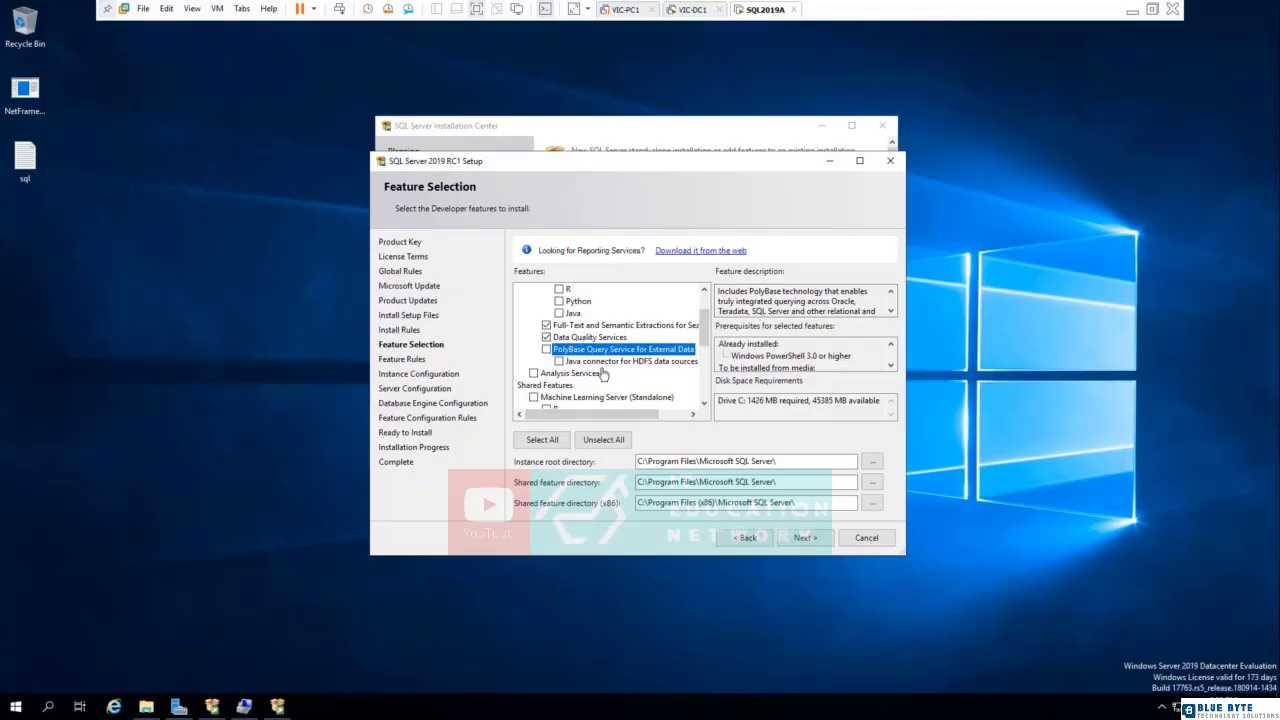
pyautogui.moveTo(704, 340); pyautogui.dragTo(704, 352)
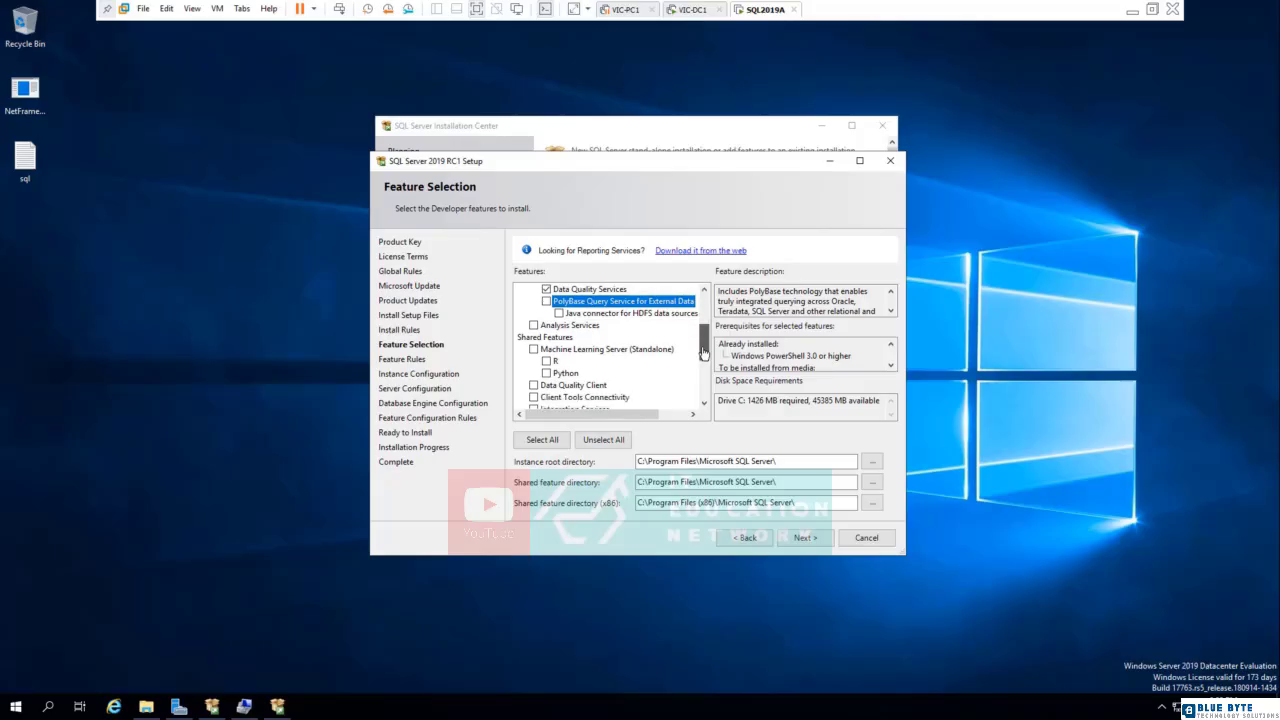
pyautogui.click(556, 327)
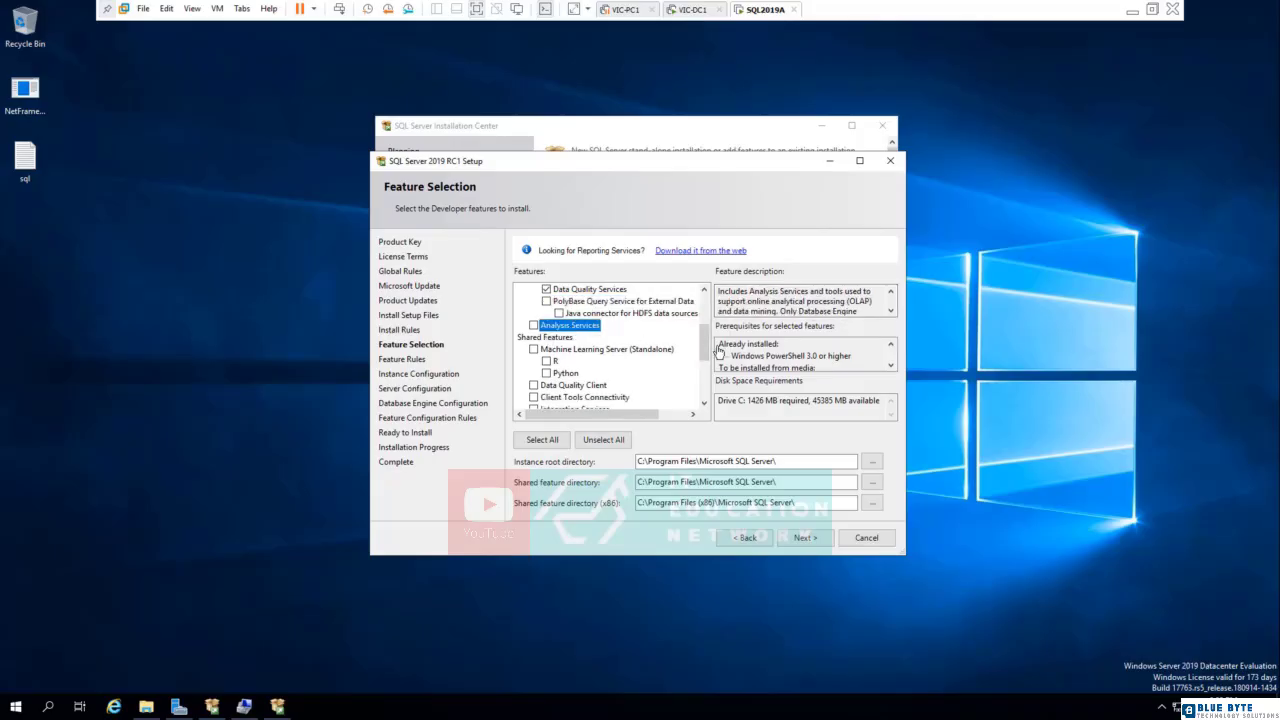
pyautogui.click(534, 325)
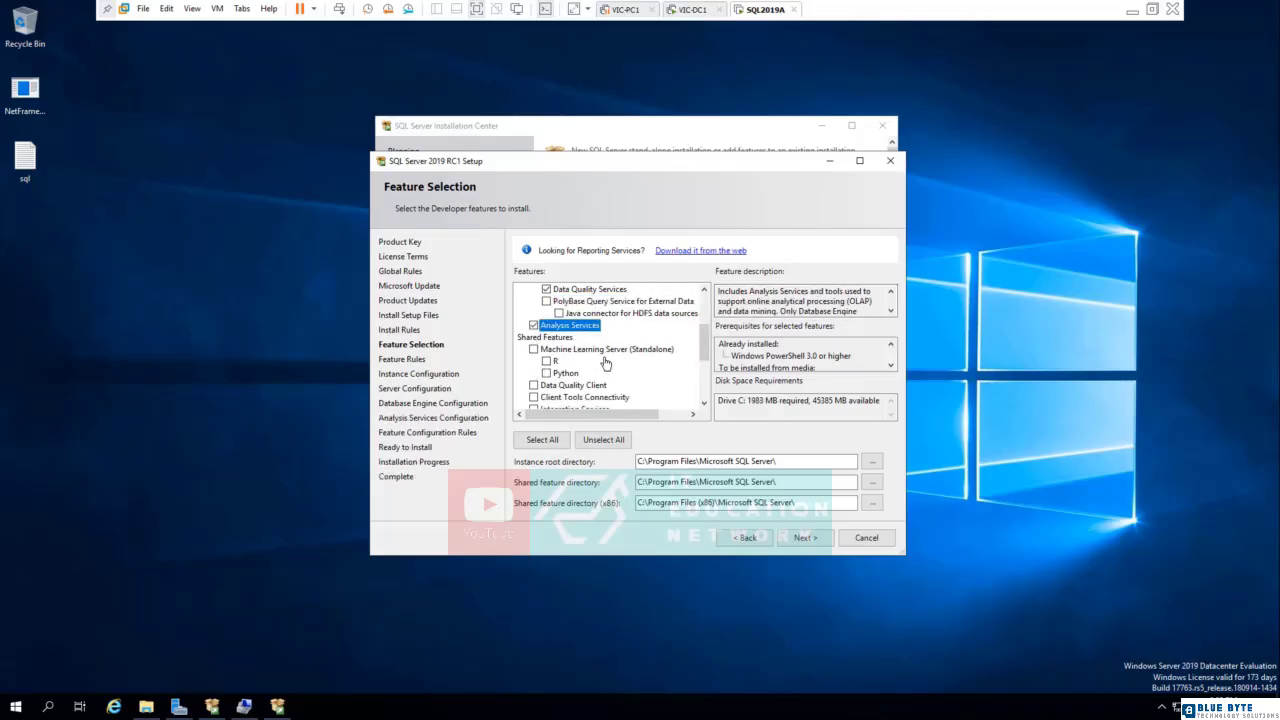
# - Add the shared features Data Quality Client and Client Tools Connectivity to the installation
pyautogui.scroll(-3, 560, 320)
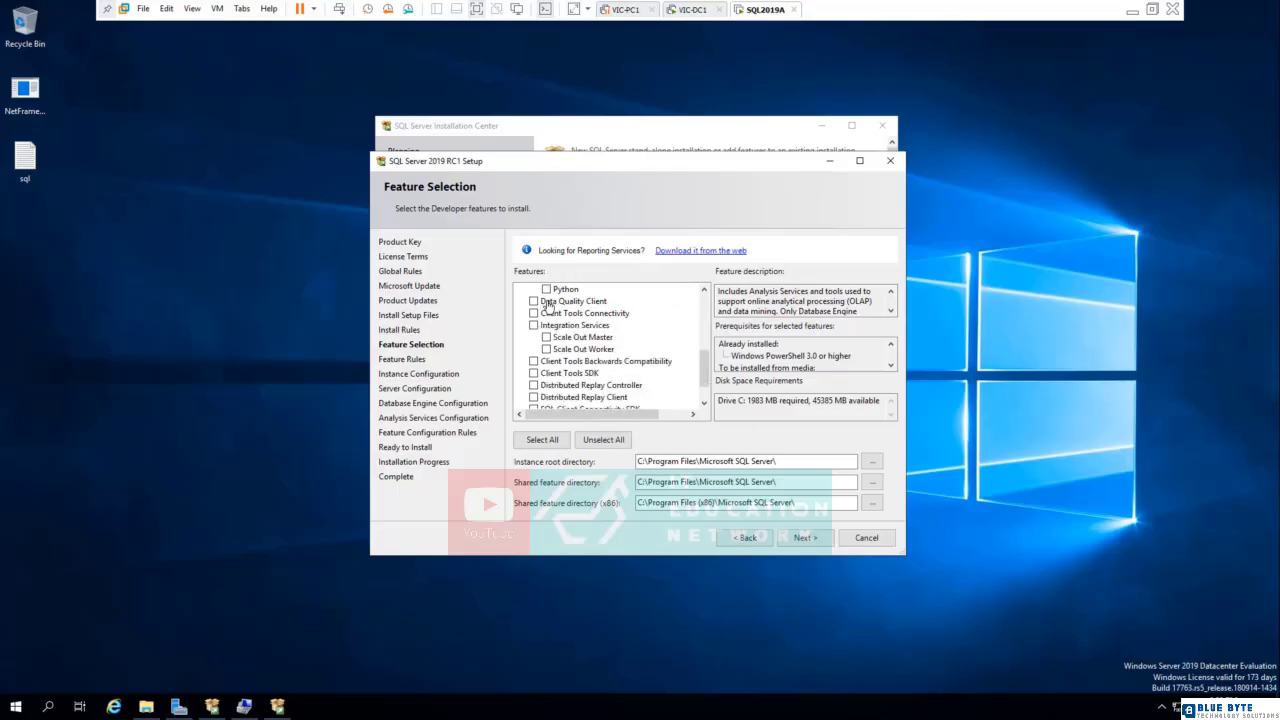
pyautogui.click(548, 304)
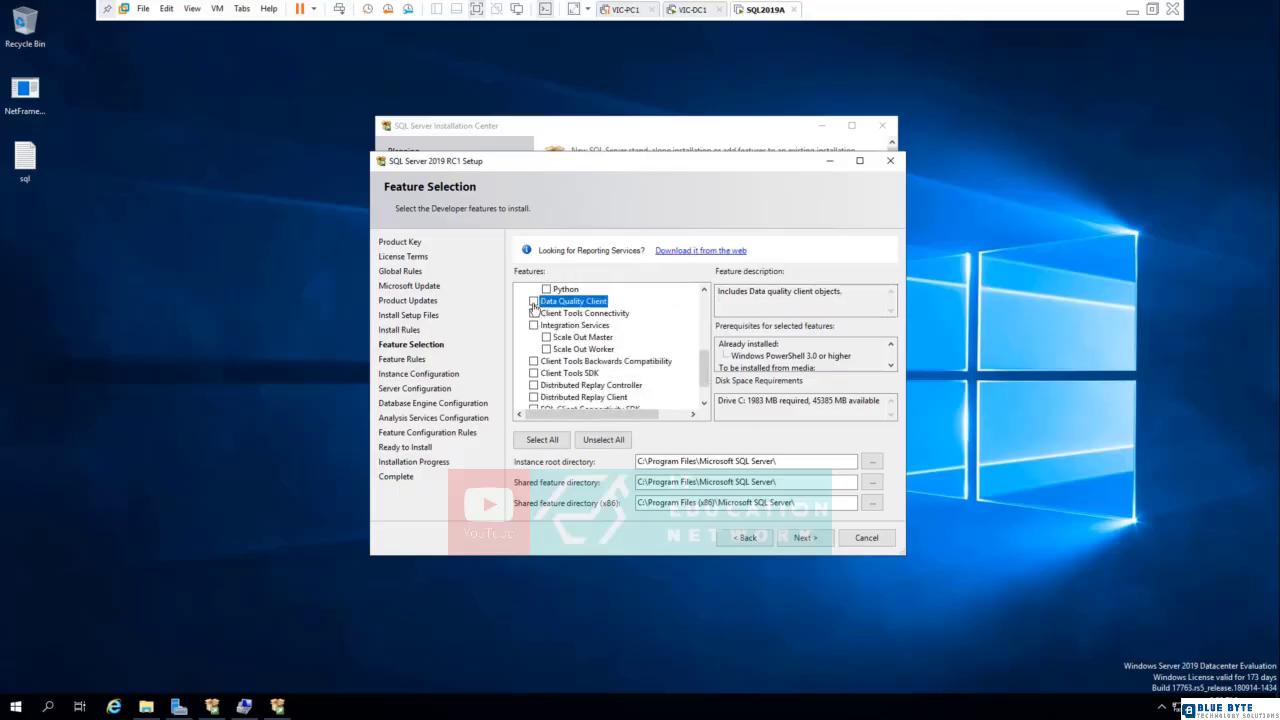
pyautogui.click(533, 302)
pyautogui.click(558, 314)
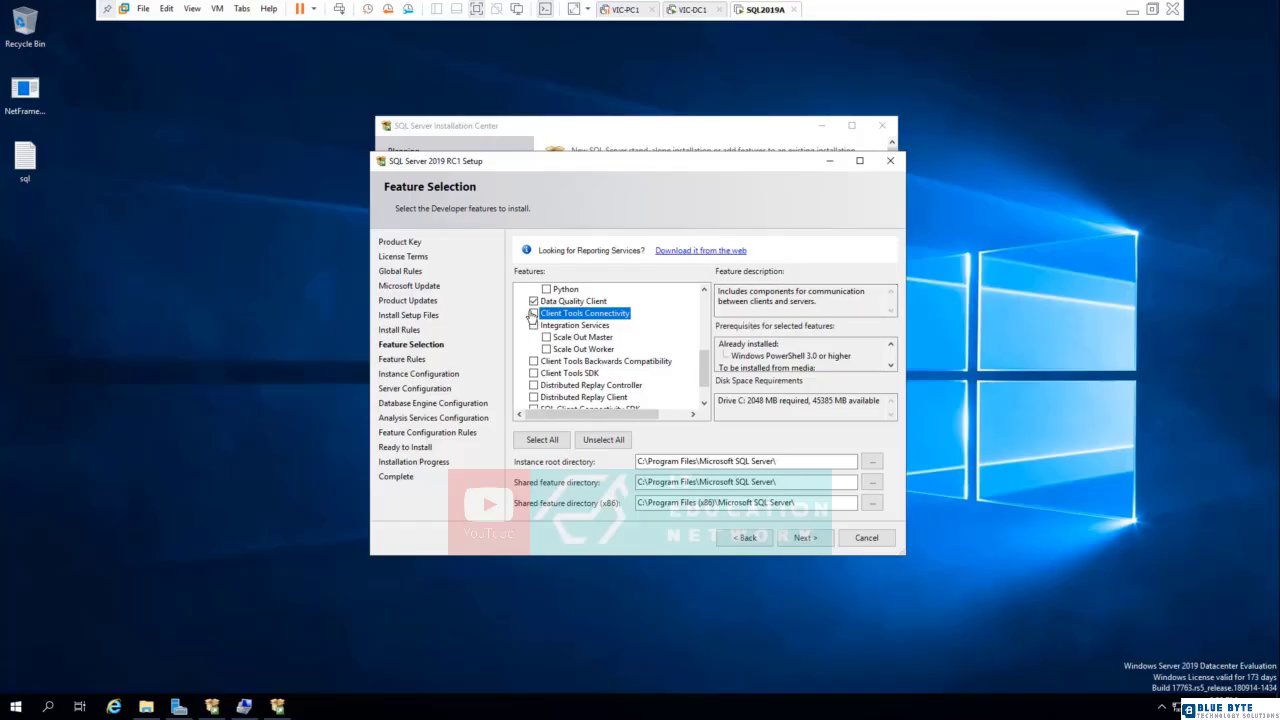
pyautogui.click(534, 315)
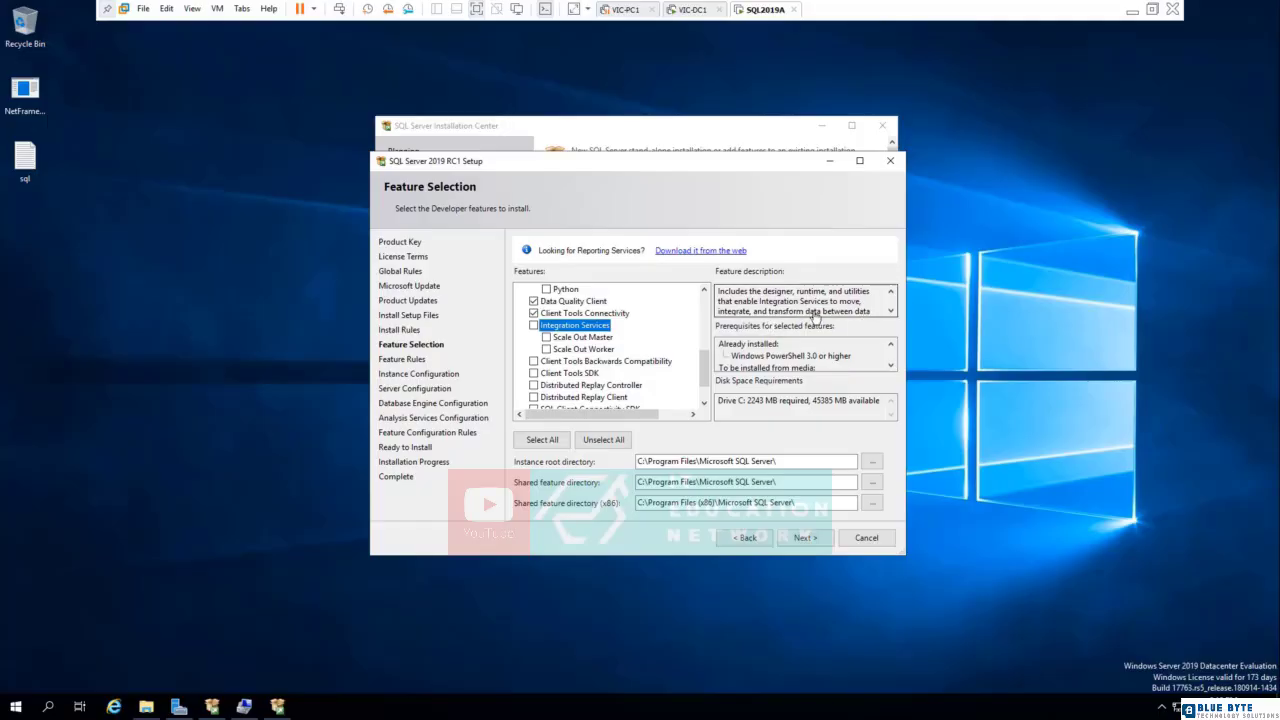
# - Read the rest of the Integration Services description, then add Client Tools Backwards Compatibility and Client Tools SDK
pyautogui.click(891, 312)
pyautogui.click(891, 312)
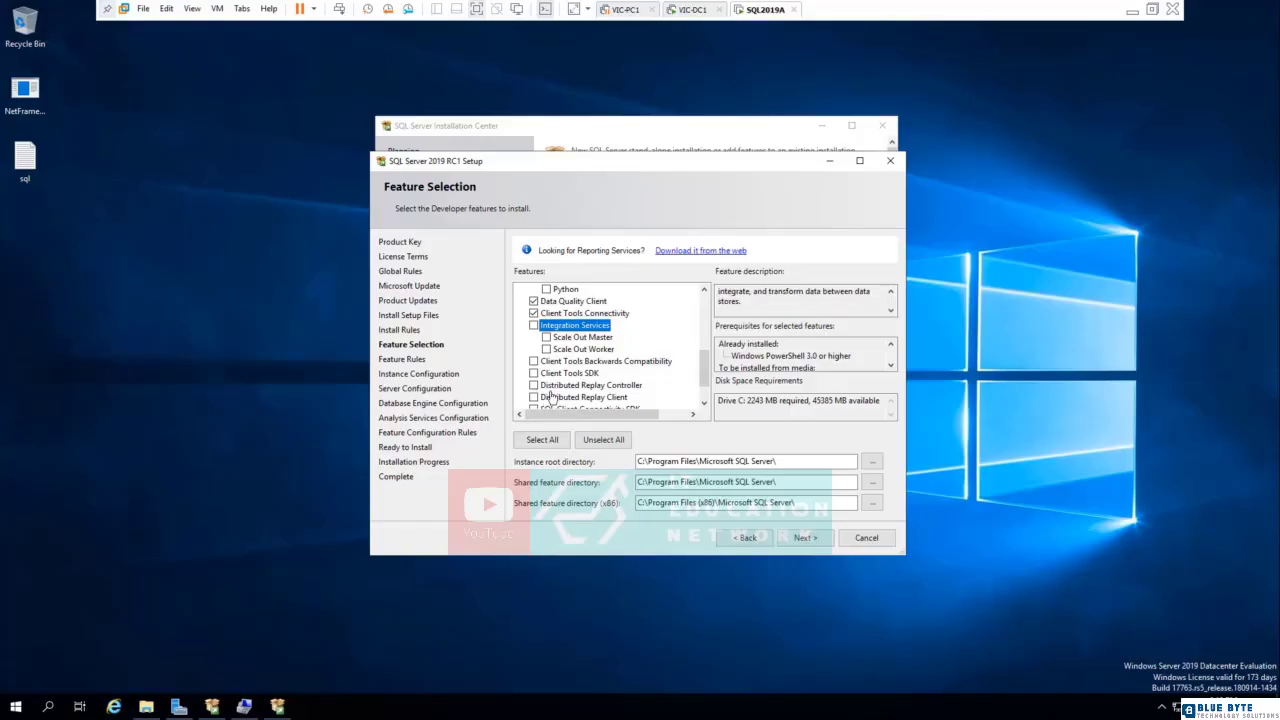
pyautogui.click(641, 365)
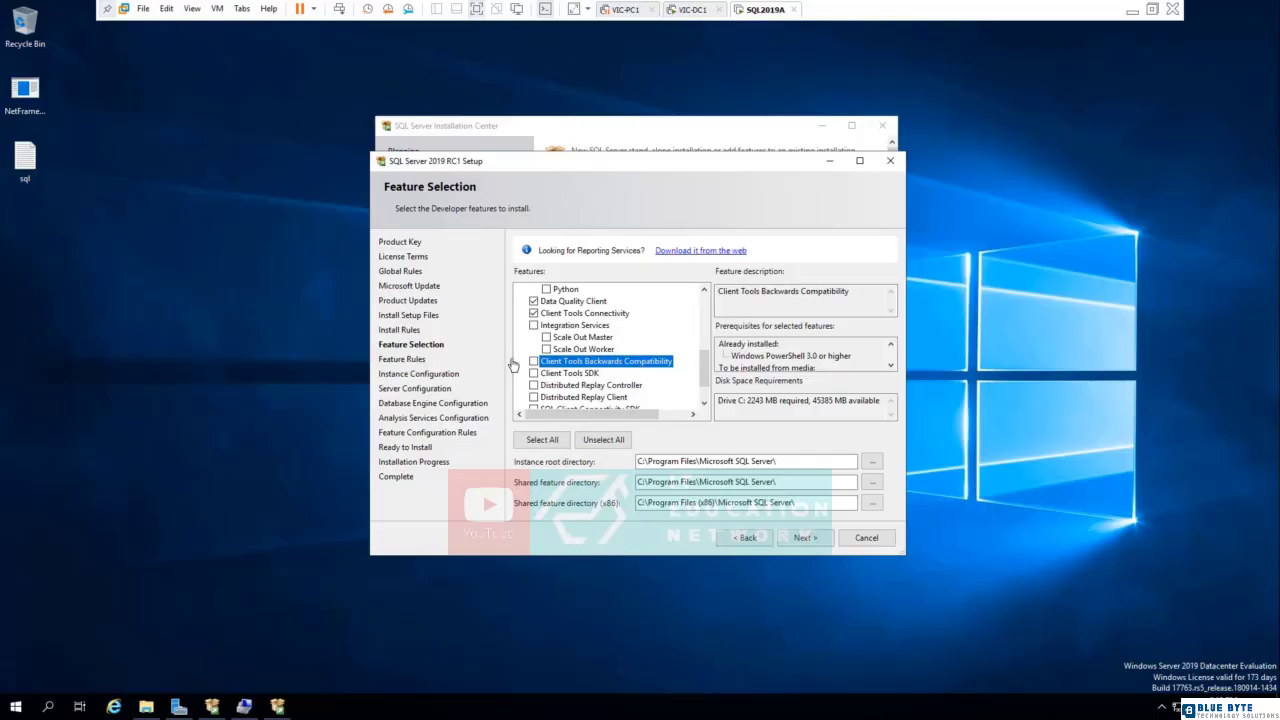
pyautogui.click(533, 362)
pyautogui.click(546, 376)
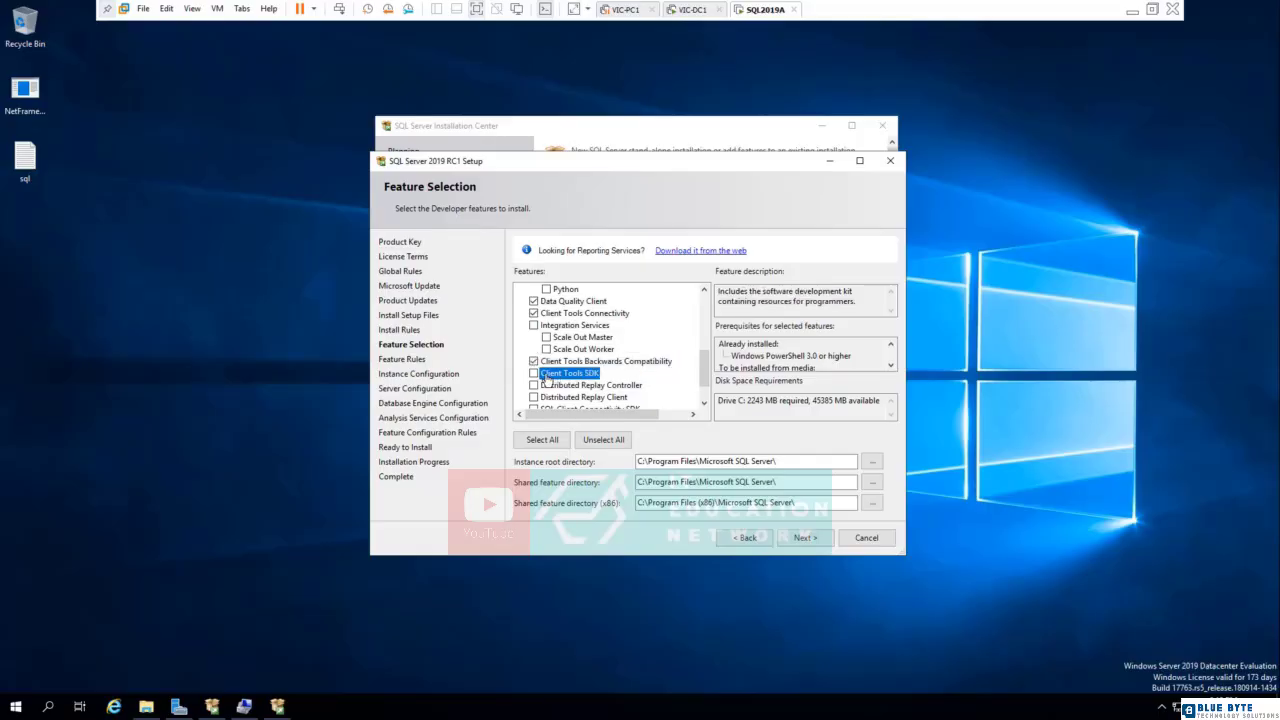
pyautogui.click(533, 374)
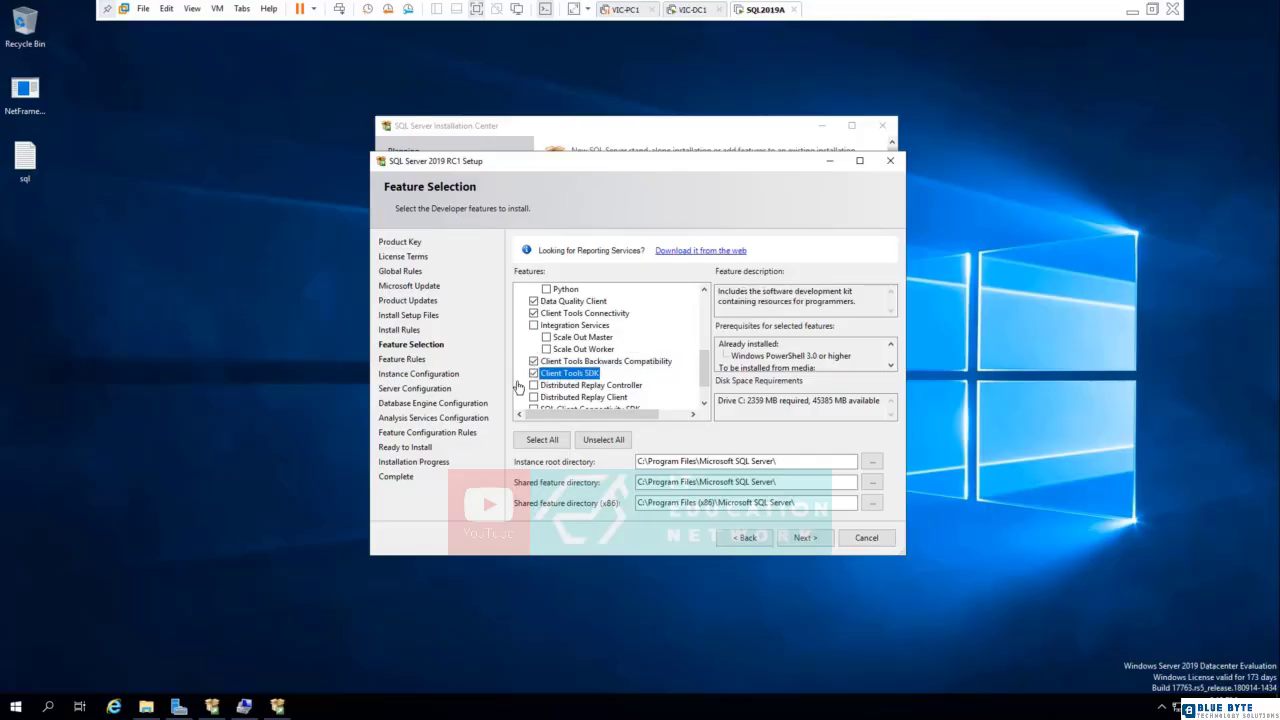
# - Review the Distributed Replay Client description and add SQL Client Connectivity SDK to the shared features
pyautogui.click(704, 402)
pyautogui.click(704, 402)
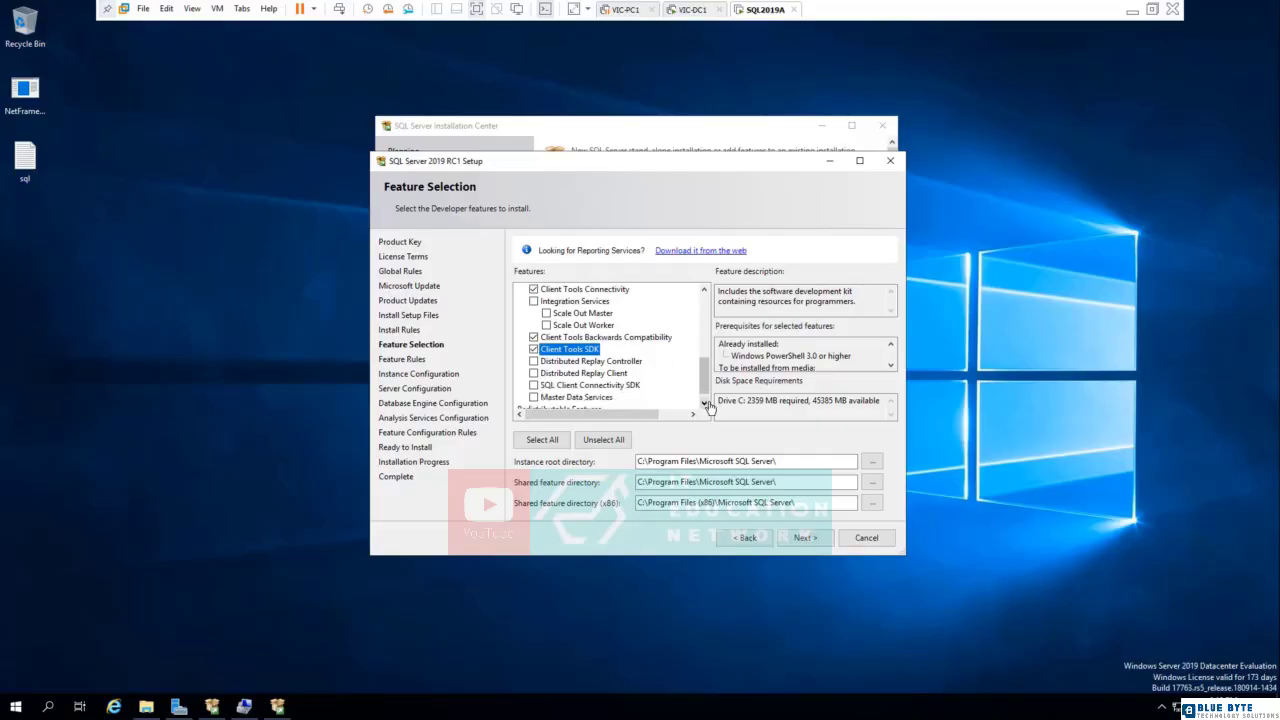
pyautogui.click(704, 402)
pyautogui.click(580, 361)
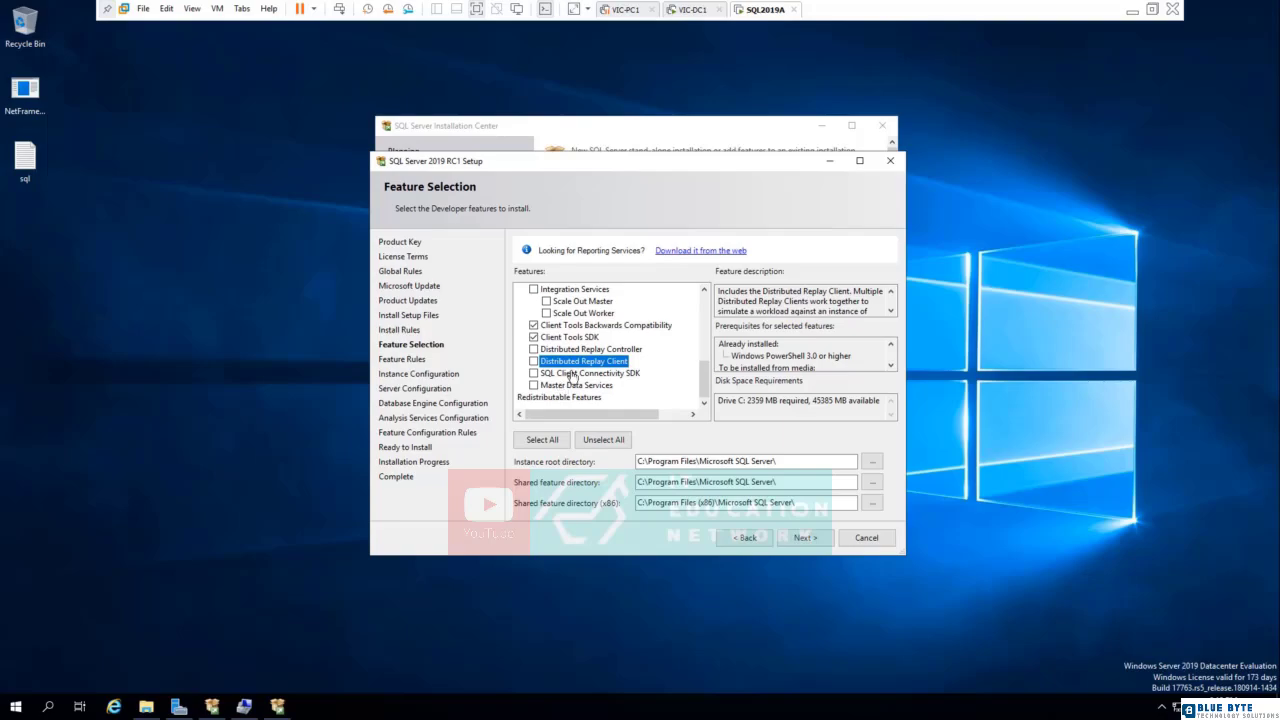
pyautogui.click(568, 374)
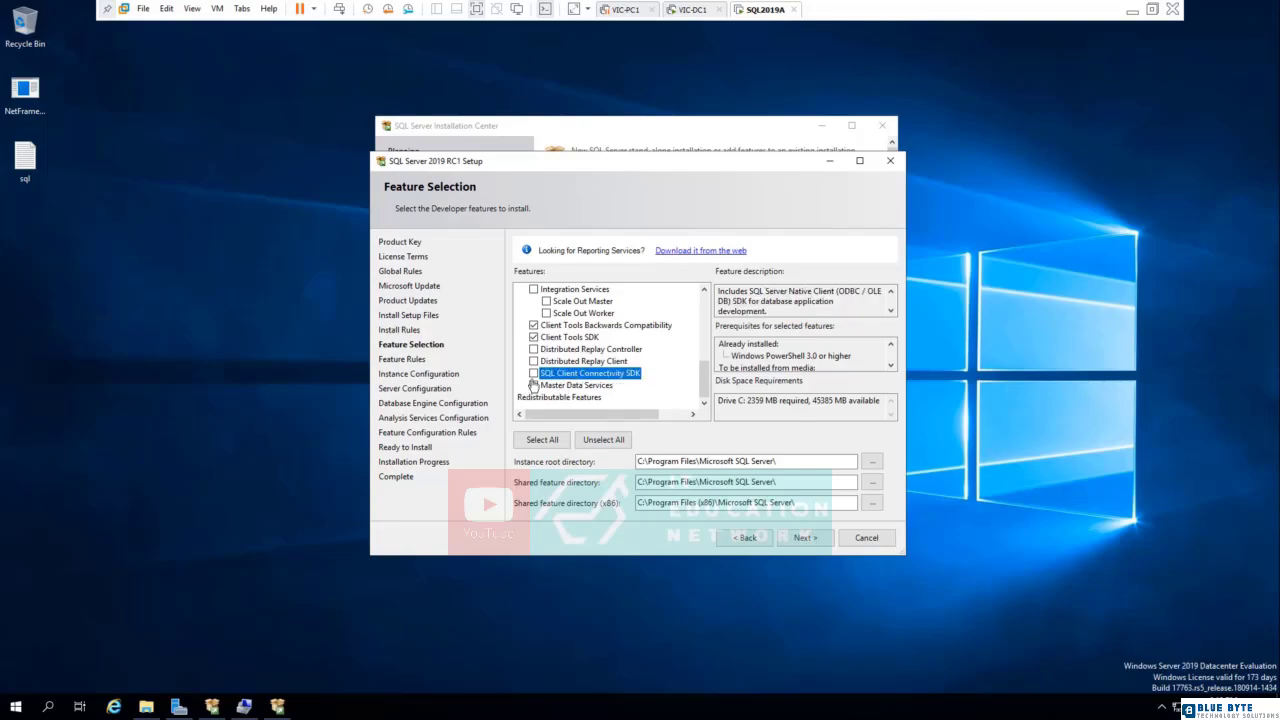
pyautogui.click(534, 373)
# - Read the Master Data Services description, add that feature, and continue to the instance configuration
pyautogui.click(585, 386)
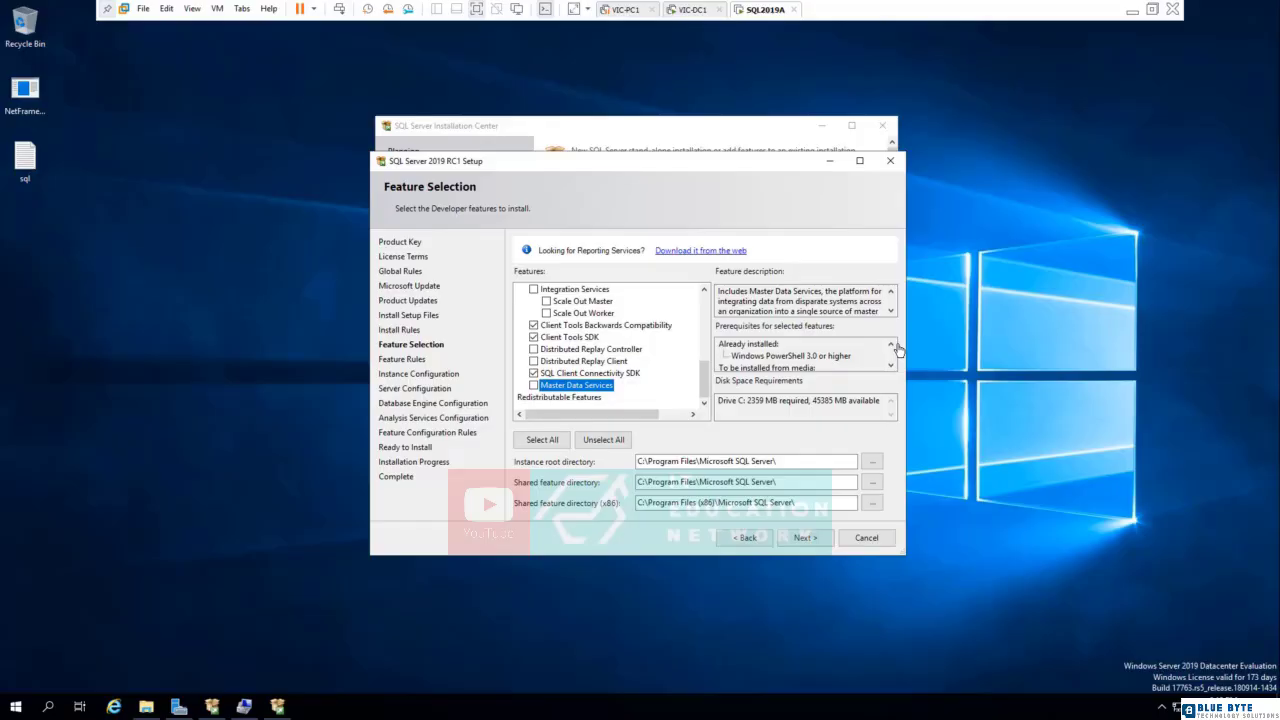
pyautogui.click(890, 311)
pyautogui.click(891, 312)
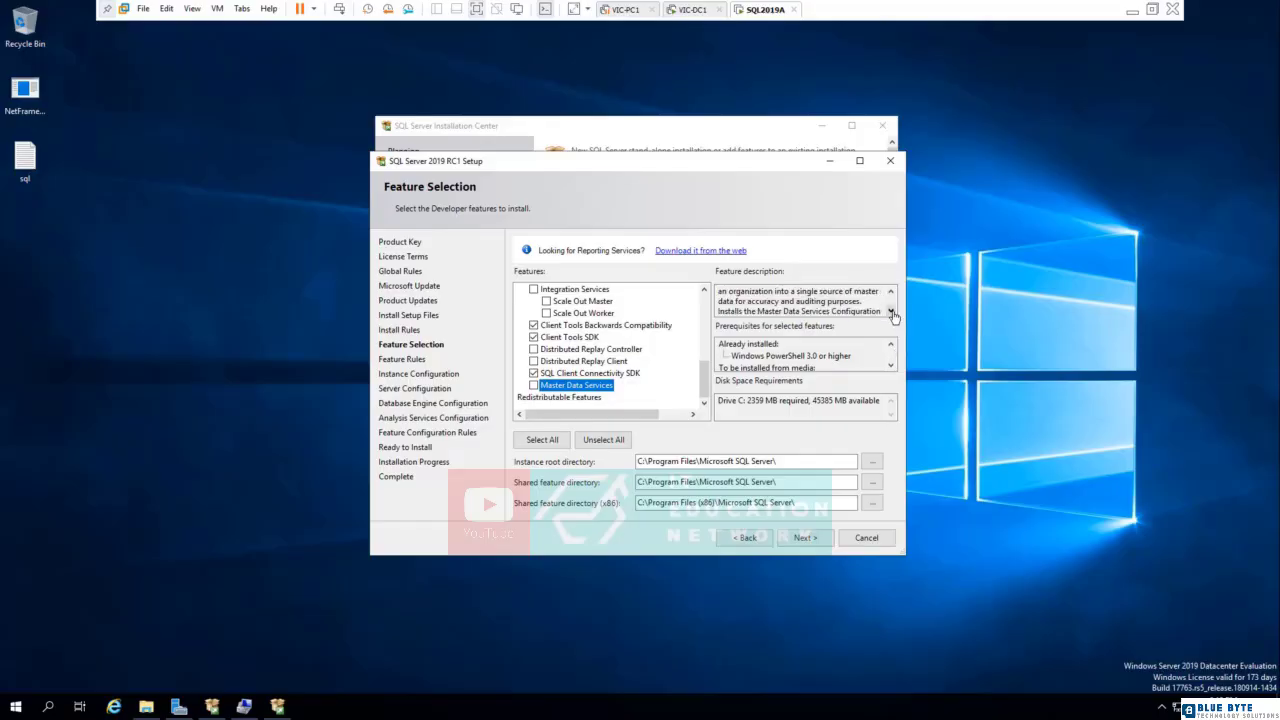
pyautogui.click(533, 386)
pyautogui.click(806, 537)
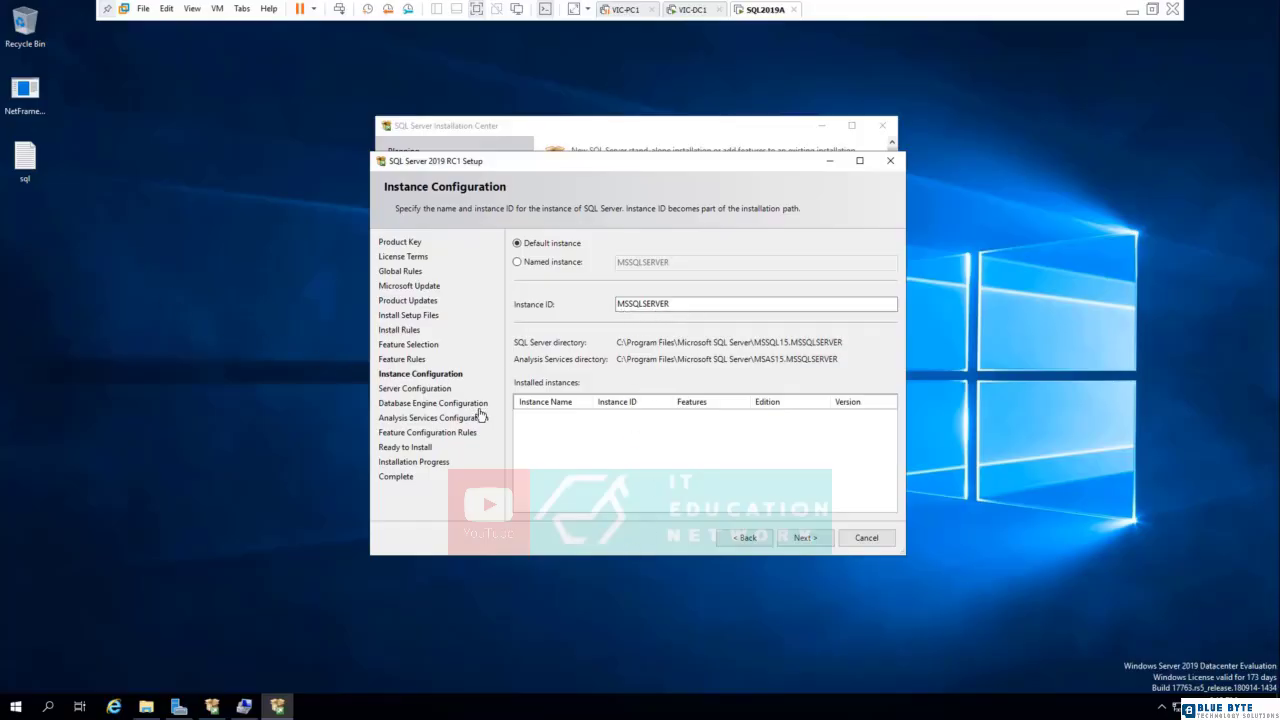
# - Copy the instance ID MSSQLSERVER into the sql notes file in Notepad, below the service list, and save the file
pyautogui.doubleClick(617, 310)
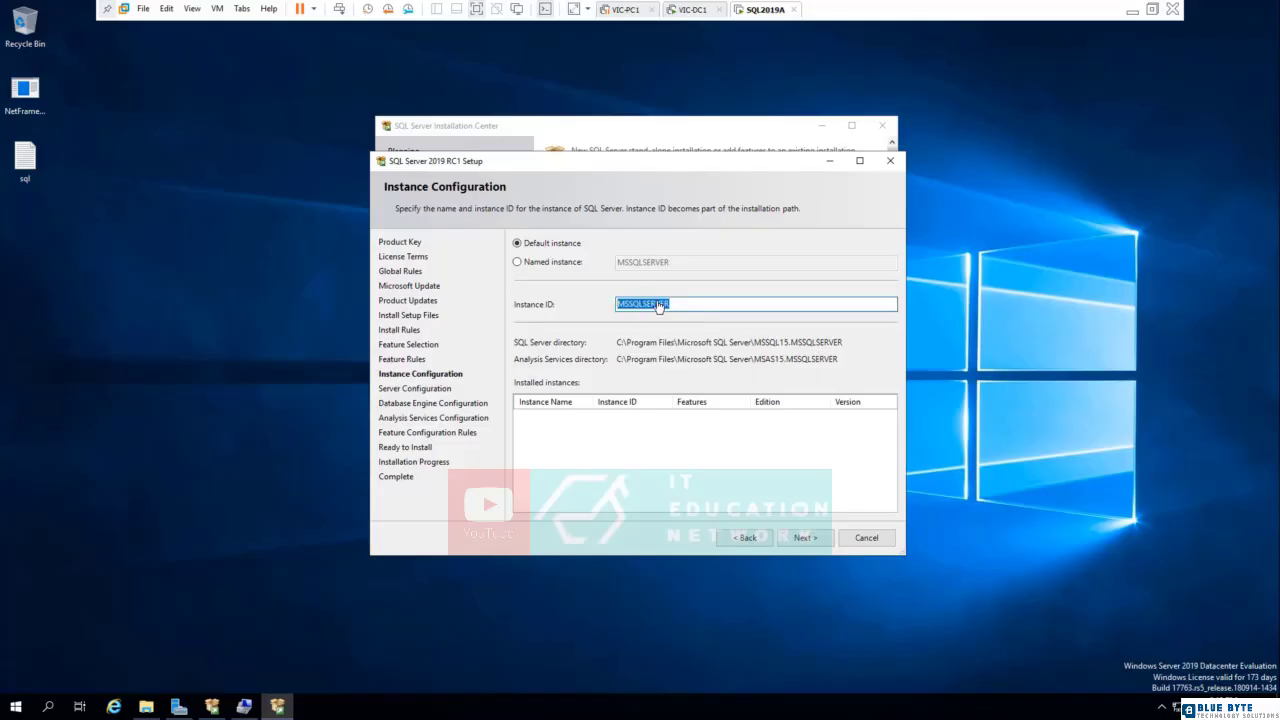
pyautogui.rightClick(656, 301)
pyautogui.click(683, 340)
pyautogui.doubleClick(25, 165)
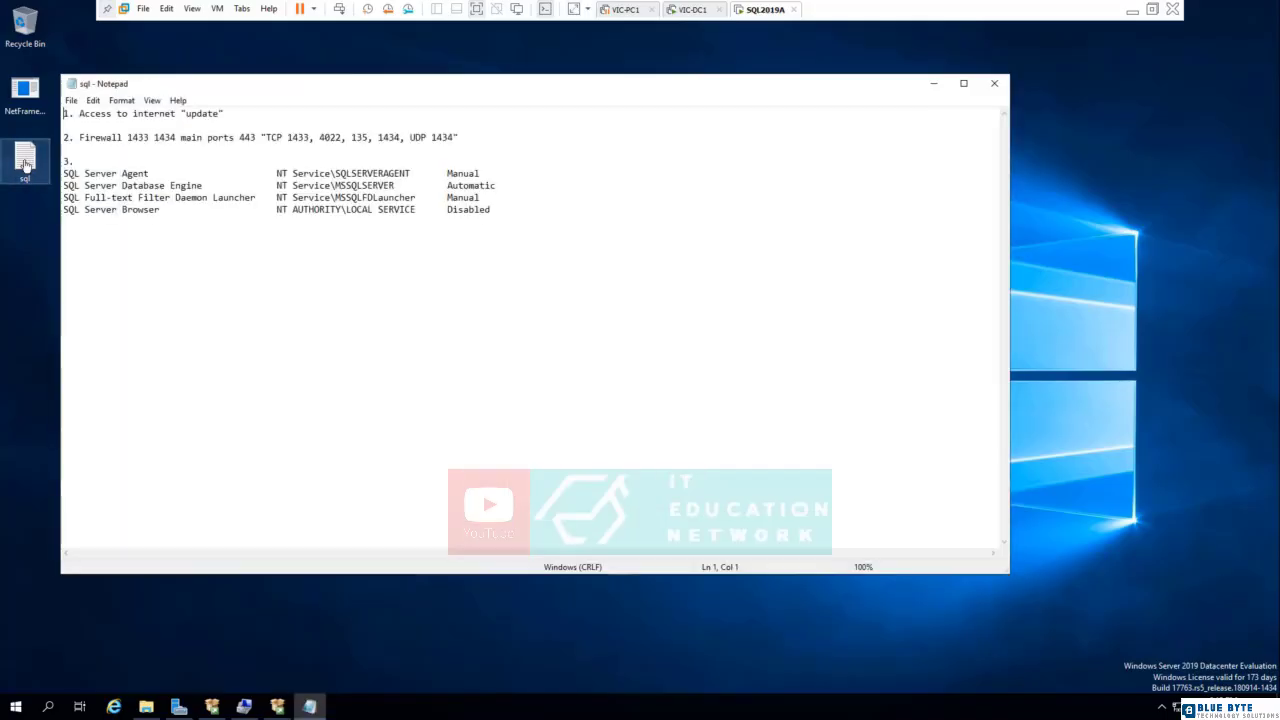
pyautogui.click(529, 223)
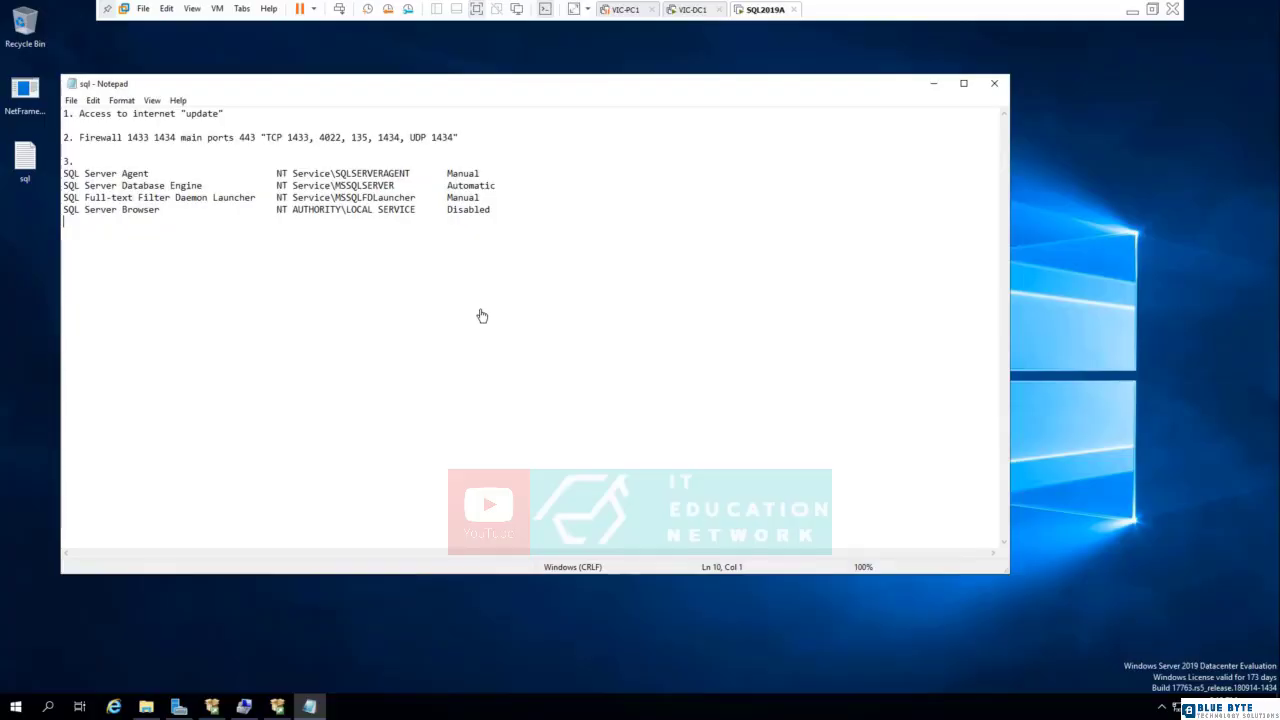
pyautogui.hotkey('ctrl', 'v')
pyautogui.click(71, 100)
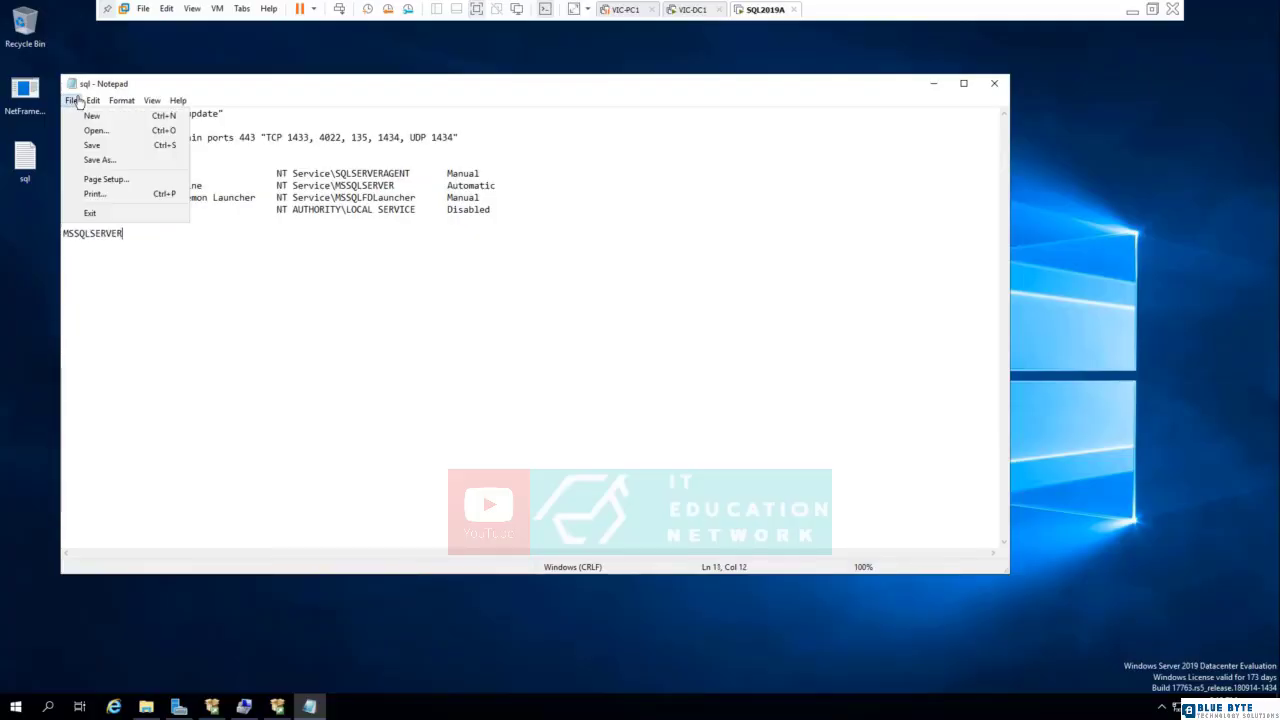
pyautogui.click(93, 145)
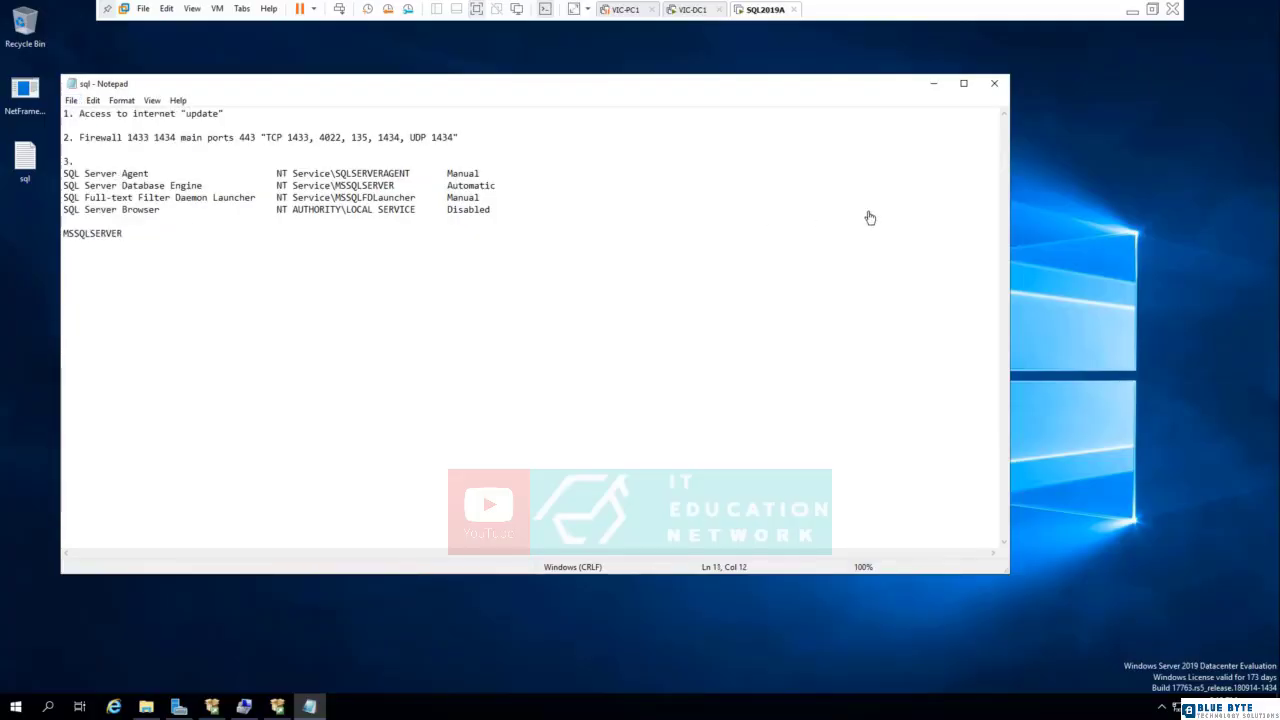
pyautogui.click(933, 83)
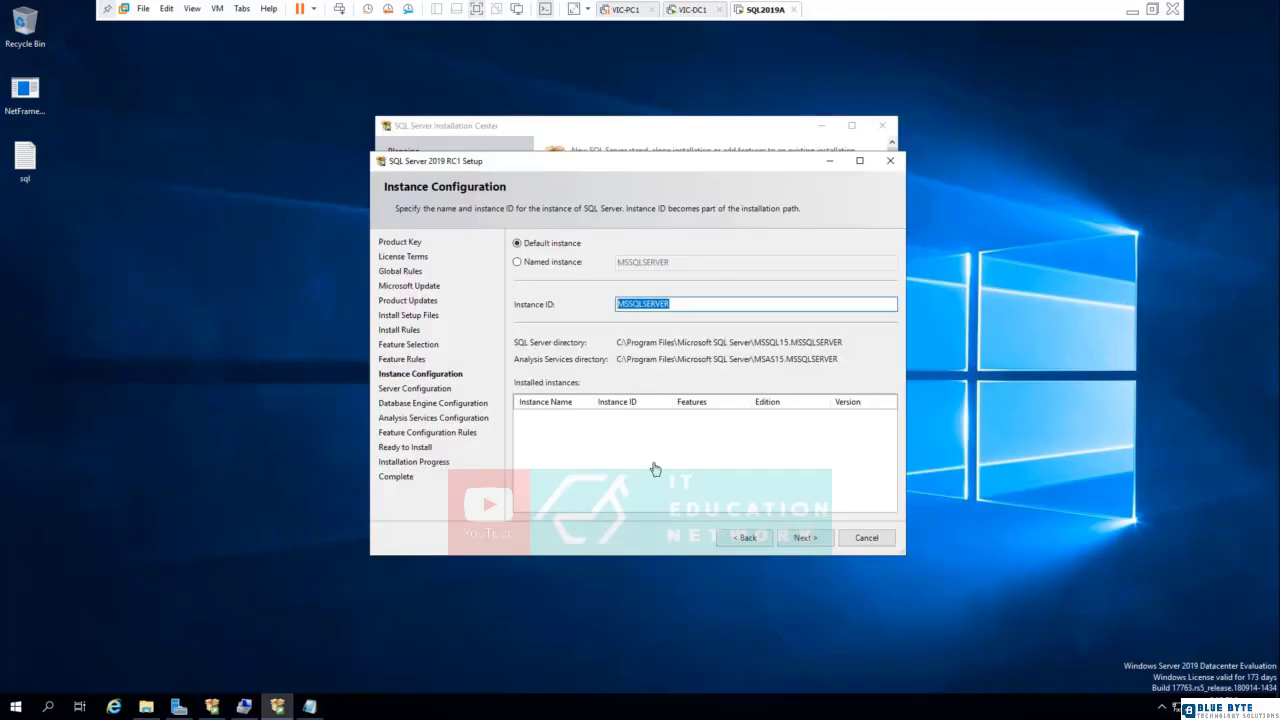
# - Continue to the server configuration and arrange the setup window beside the sql notes so the service lists can be compared
pyautogui.click(805, 537)
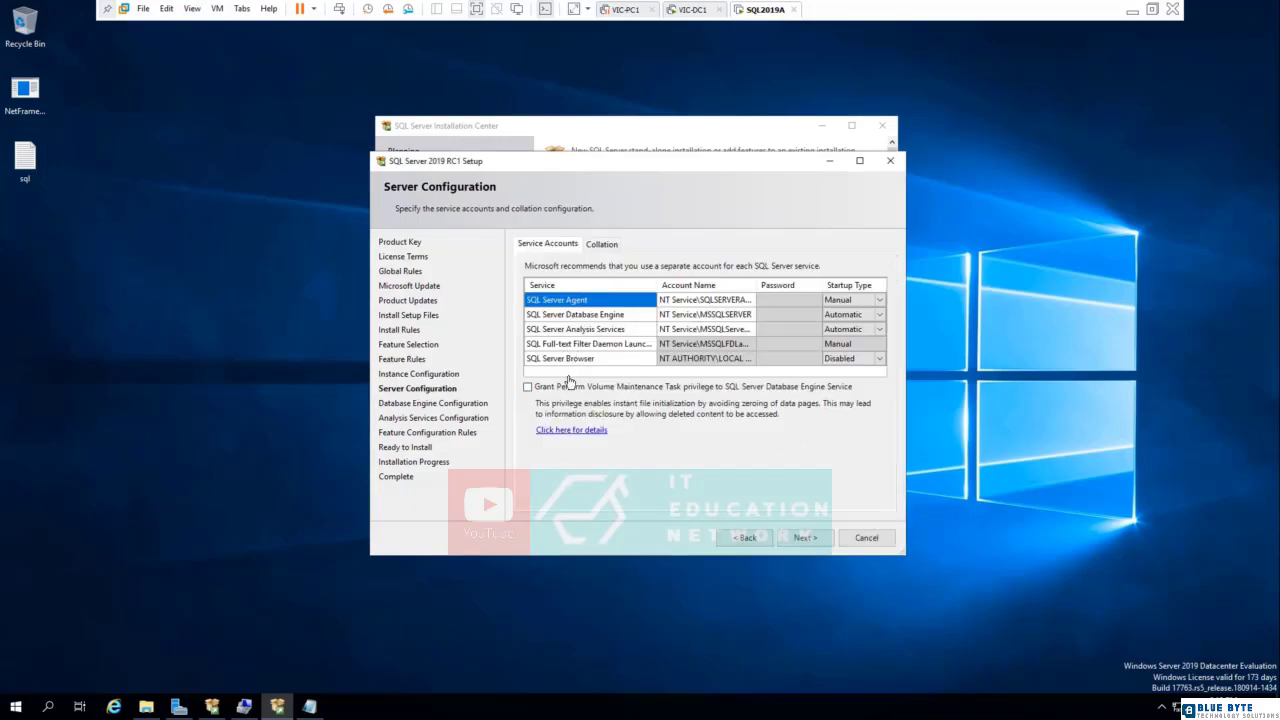
pyautogui.click(309, 706)
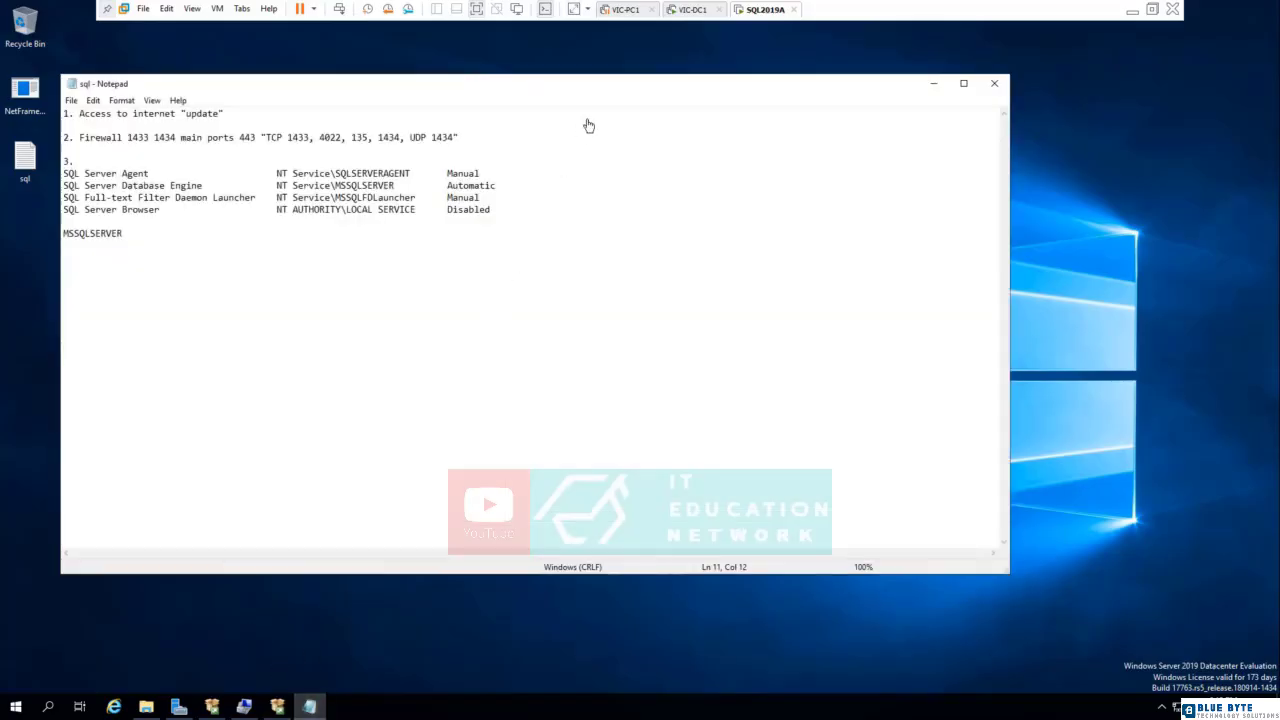
pyautogui.moveTo(599, 89); pyautogui.dragTo(600, 104)
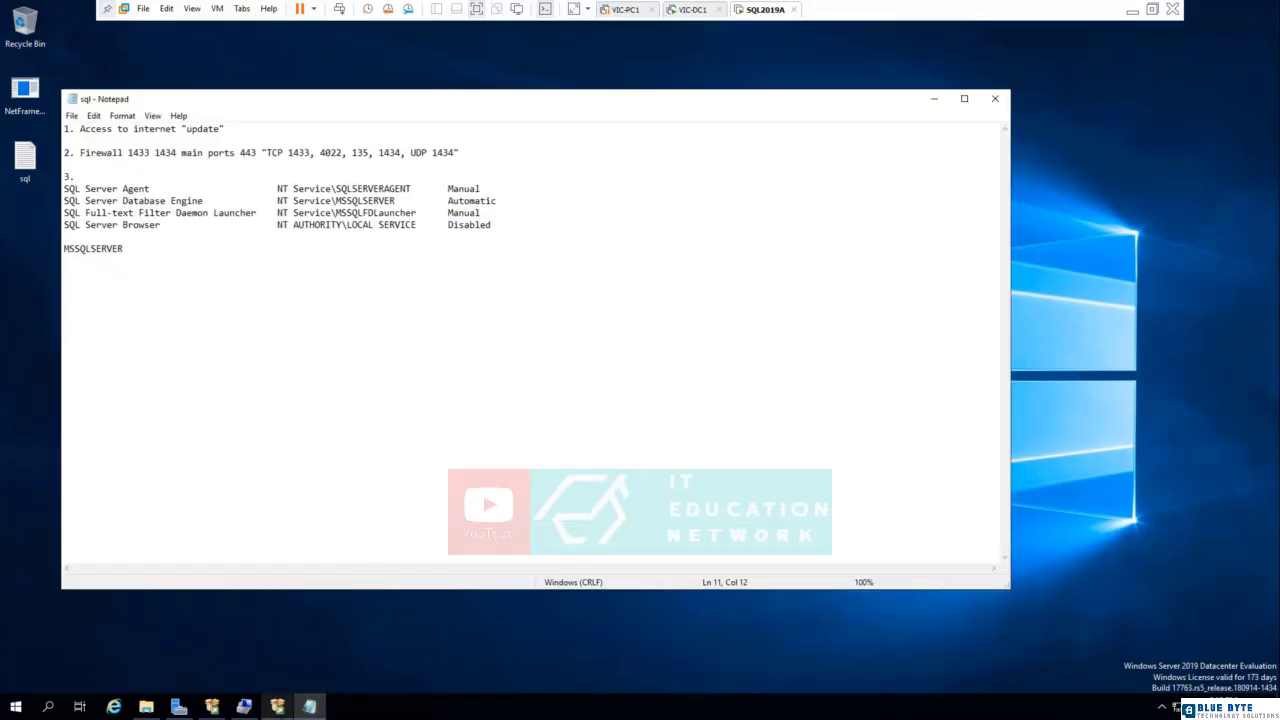
pyautogui.click(281, 711)
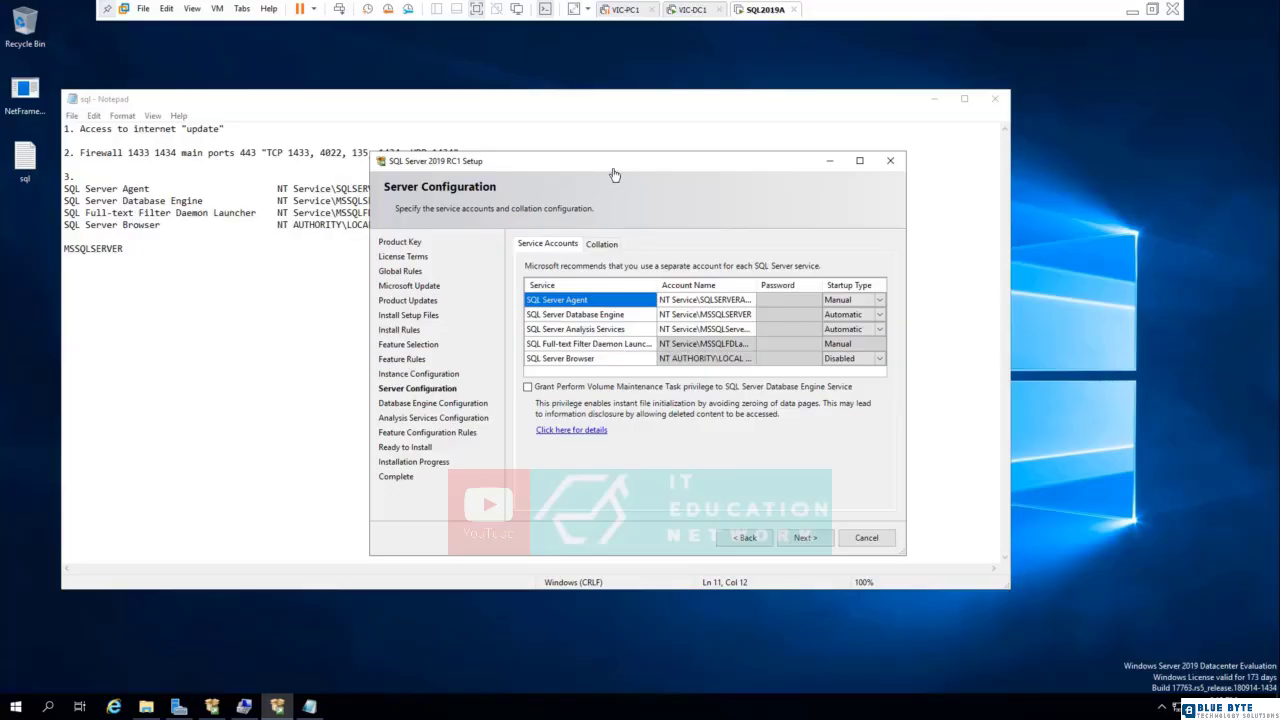
pyautogui.moveTo(612, 166); pyautogui.dragTo(749, 226)
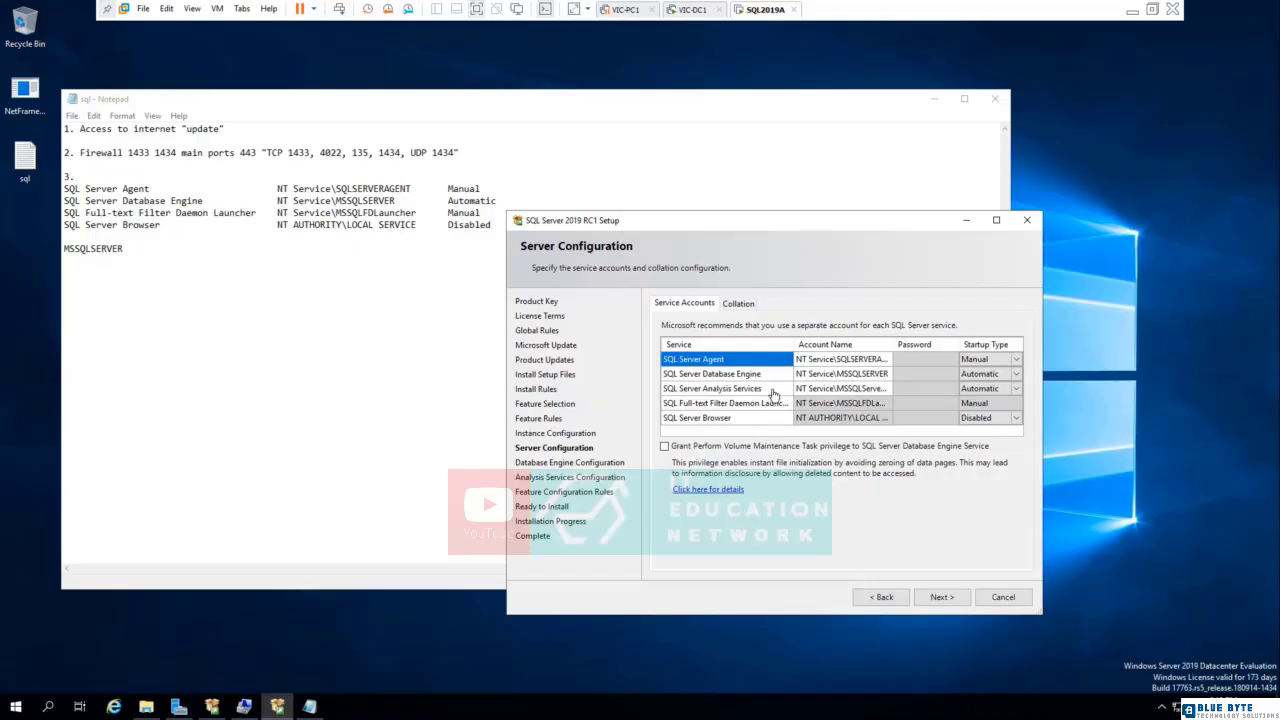
# - Add a line for SQL Server Analysis Services with account NT Service\MSSQLServerOLAPService below the Database Engine line in the notes
pyautogui.click(740, 376)
pyautogui.click(667, 391)
pyautogui.click(725, 391)
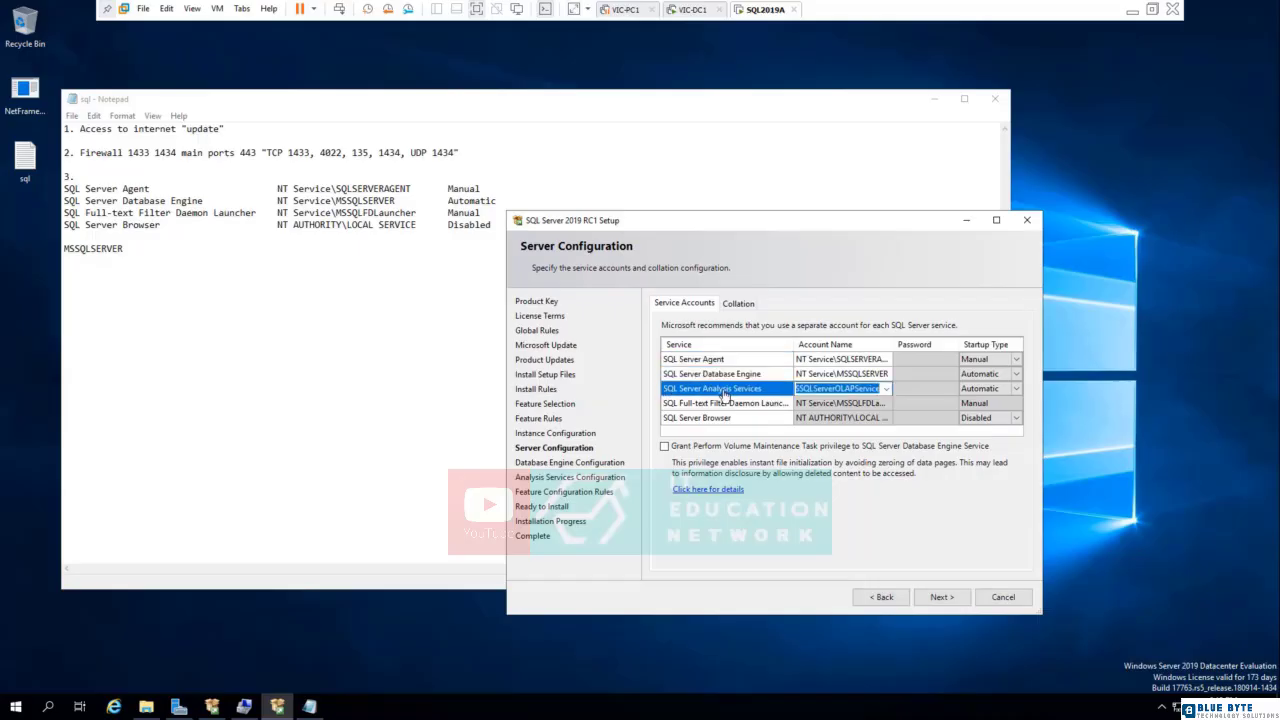
pyautogui.click(69, 215)
pyautogui.press('Left')
pyautogui.press('Return')
pyautogui.press('Up')
pyautogui.write('SQL Server Analysis Services')
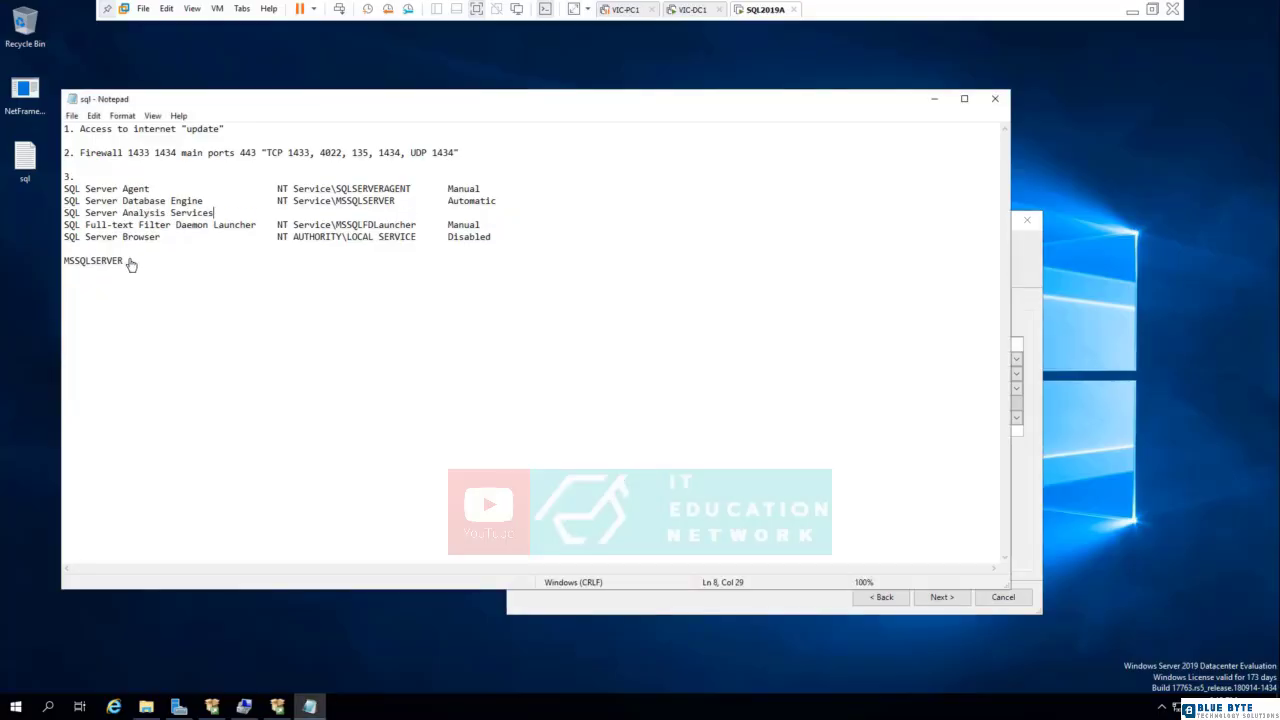
pyautogui.press('Tab')
pyautogui.press('Tab')
pyautogui.hotkey('ctrl', 'v')
pyautogui.click(1038, 313)
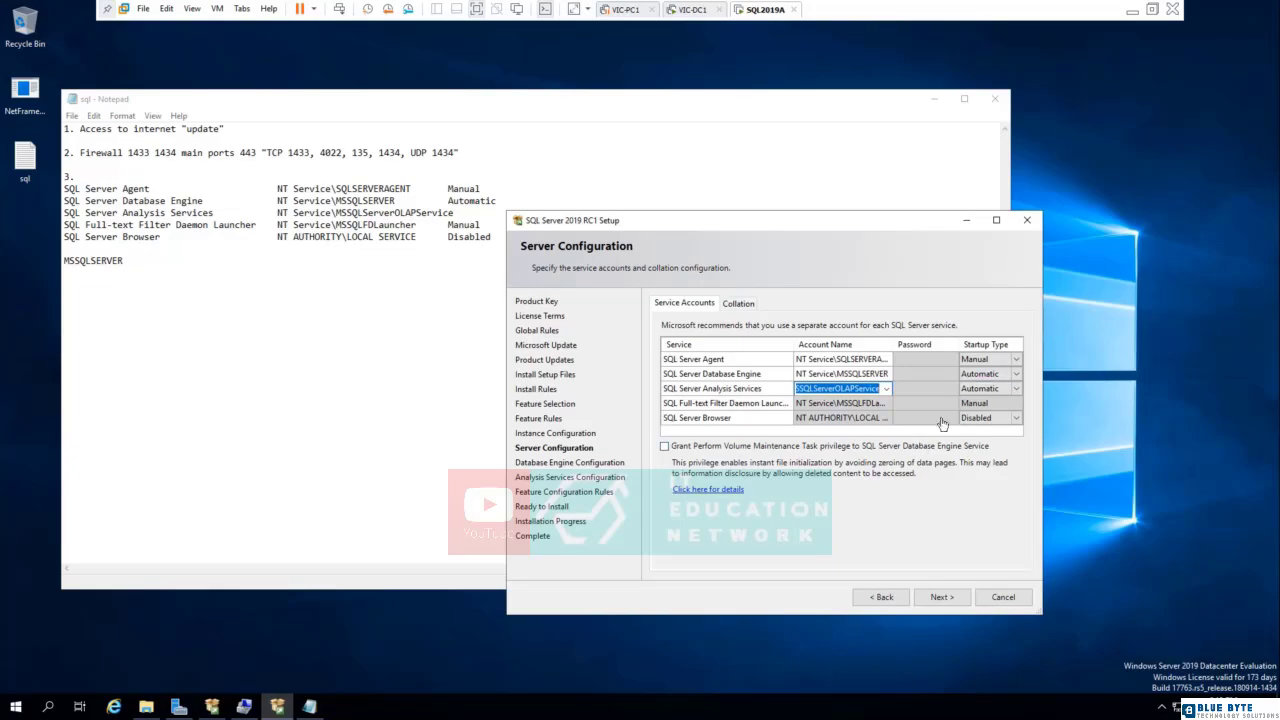
# - Add the startup type Automatic to the Analysis Services line, align the other startup types with it, and save the notes
pyautogui.click(468, 215)
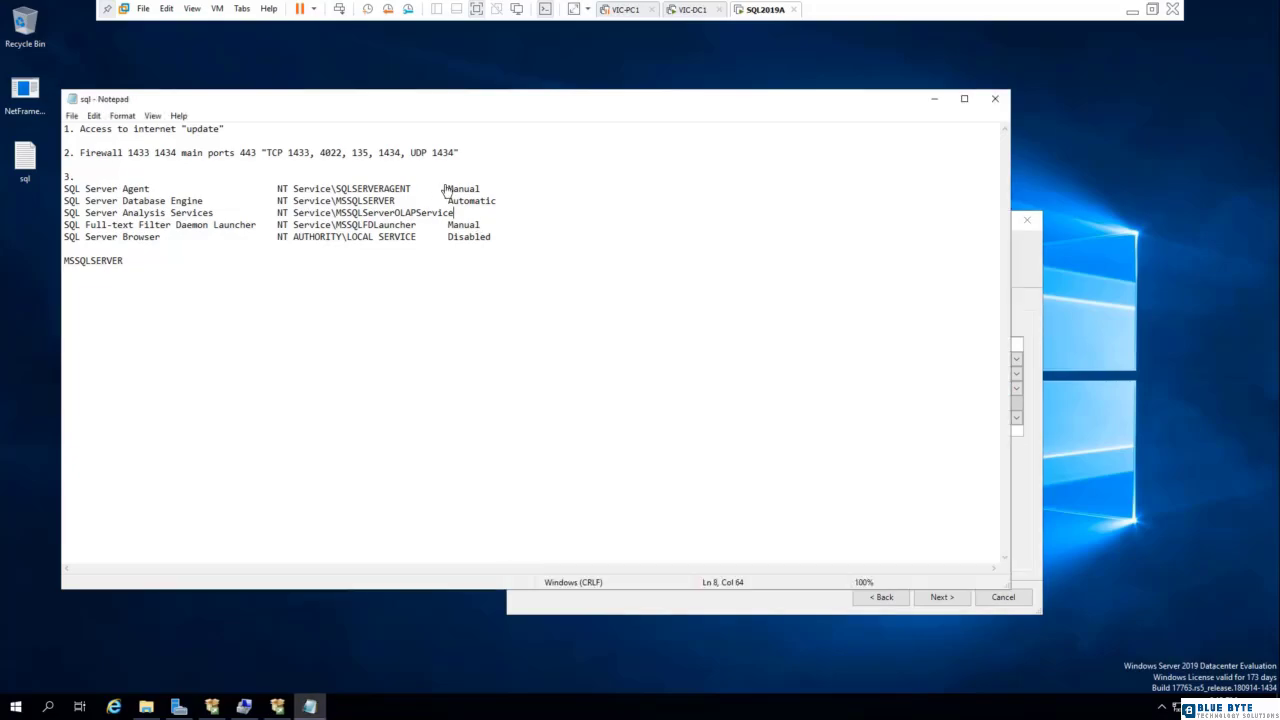
pyautogui.write('Autom')
pyautogui.write('atic')
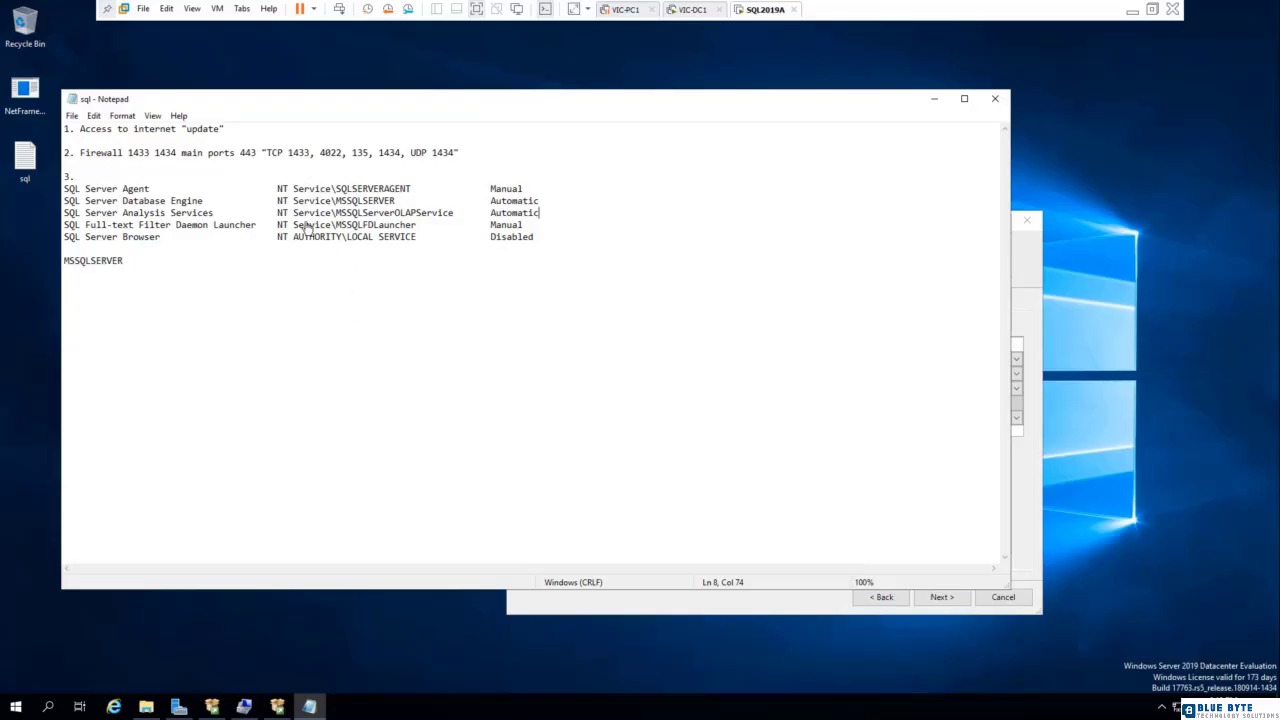
pyautogui.click(72, 117)
pyautogui.click(92, 161)
# - Highlight SQLSERVERAGENT in the notes, then continue setup to the Database Engine configuration and choose Mixed Mode authentication
pyautogui.moveTo(335, 189); pyautogui.dragTo(412, 191)
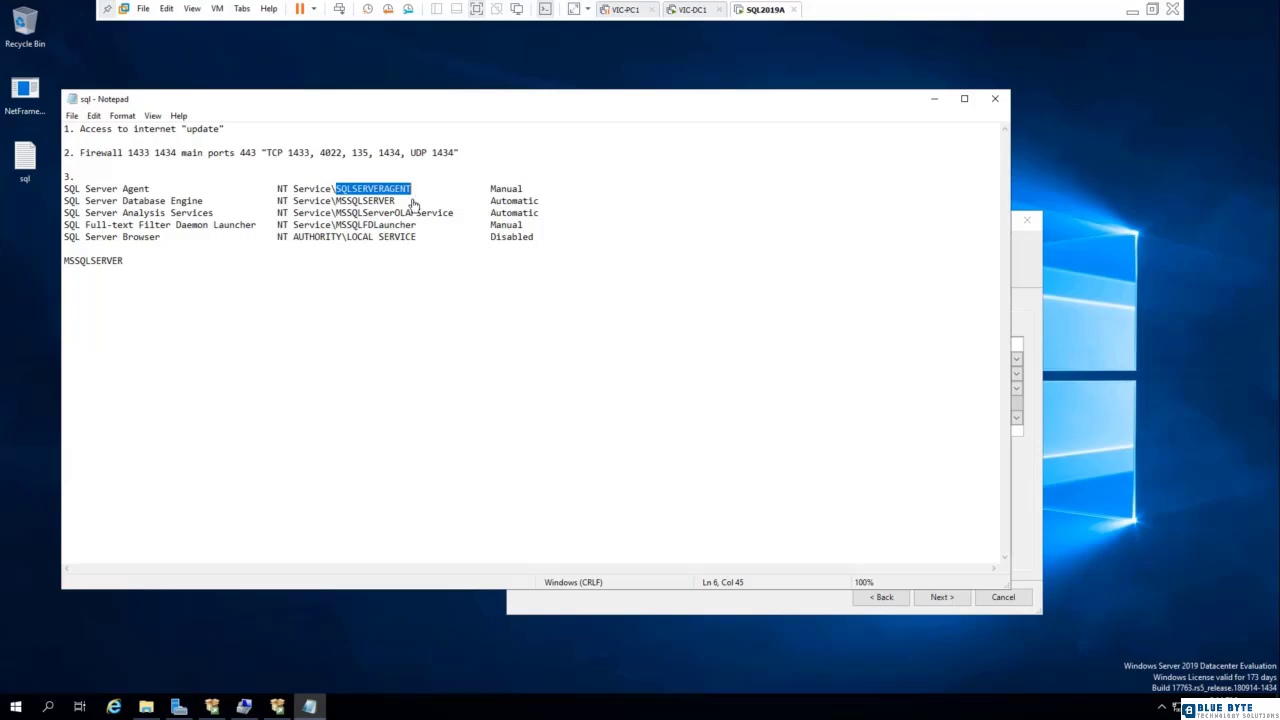
pyautogui.click(655, 609)
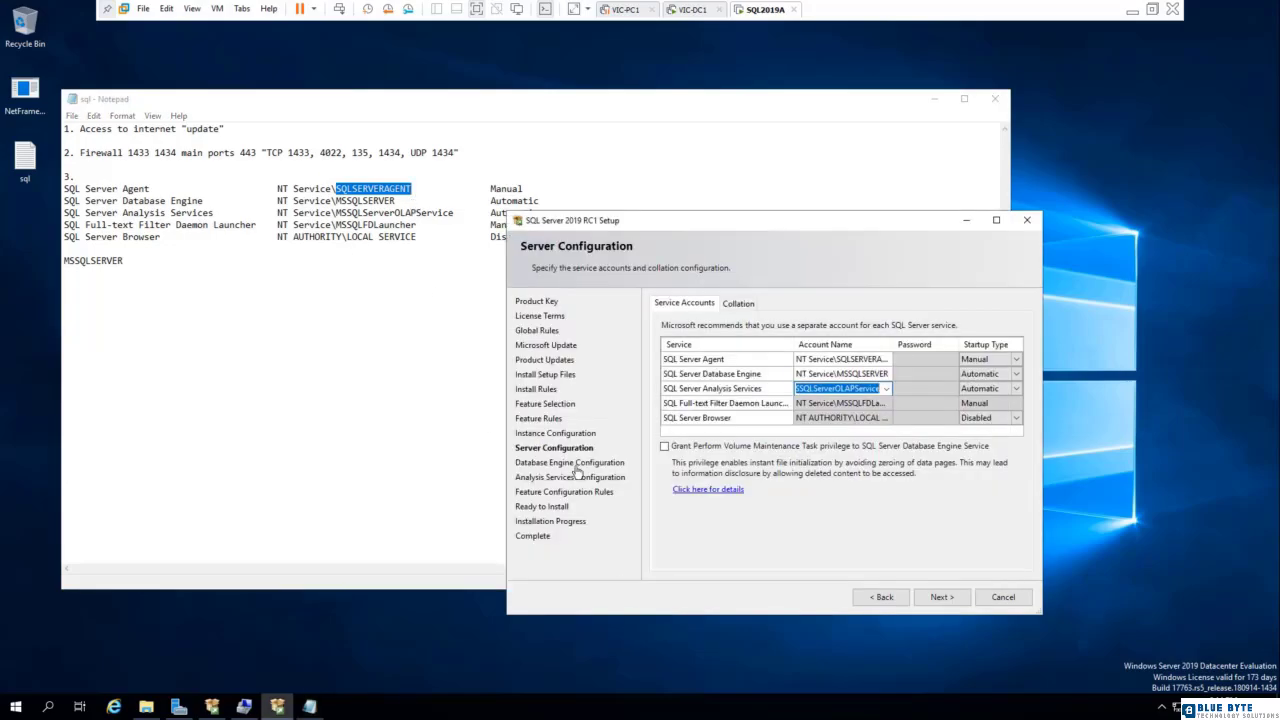
pyautogui.click(942, 598)
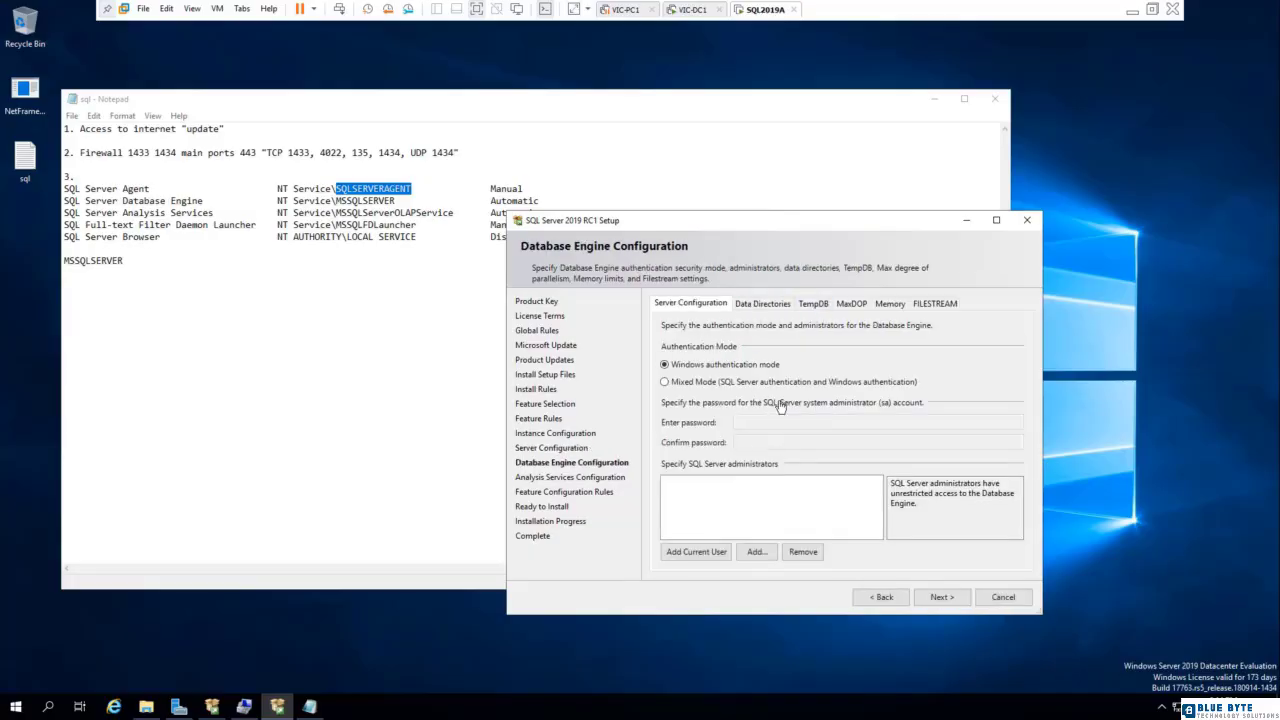
pyautogui.click(684, 388)
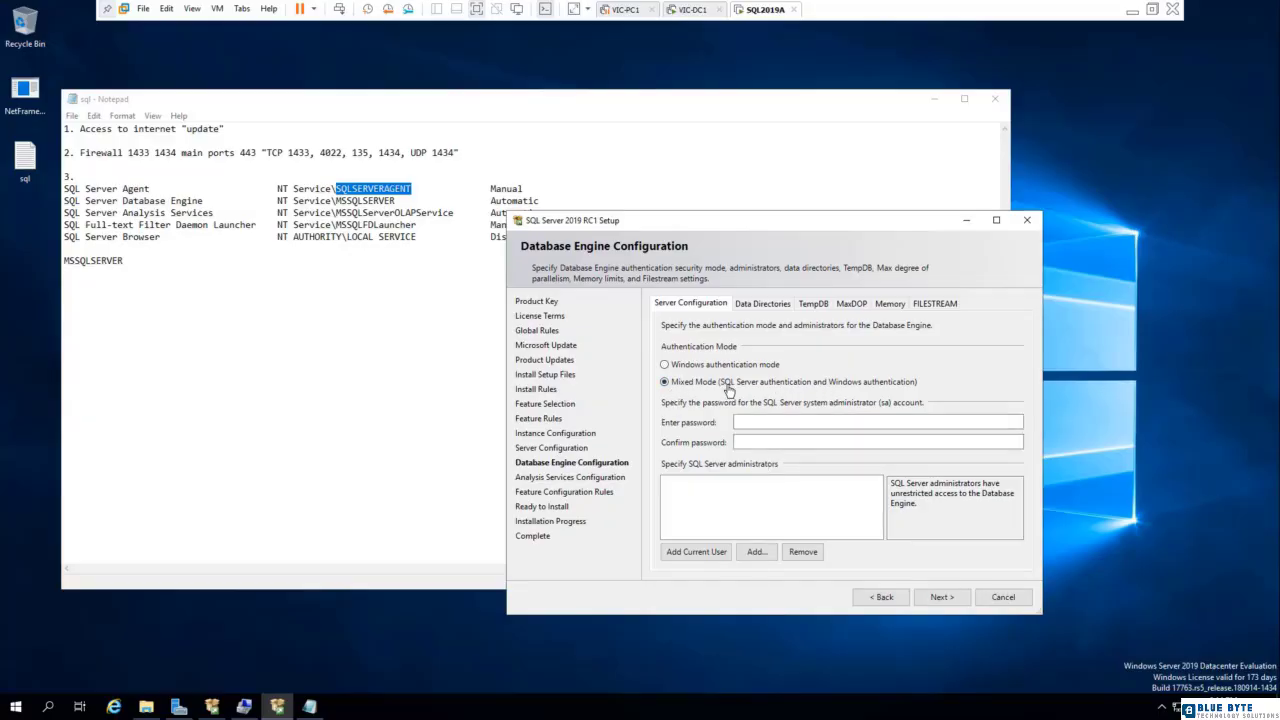
# - Find the SQLAdmin account on the local machine SQL2019A and add it as a SQL Server administrator
pyautogui.click(756, 551)
pyautogui.click(776, 308)
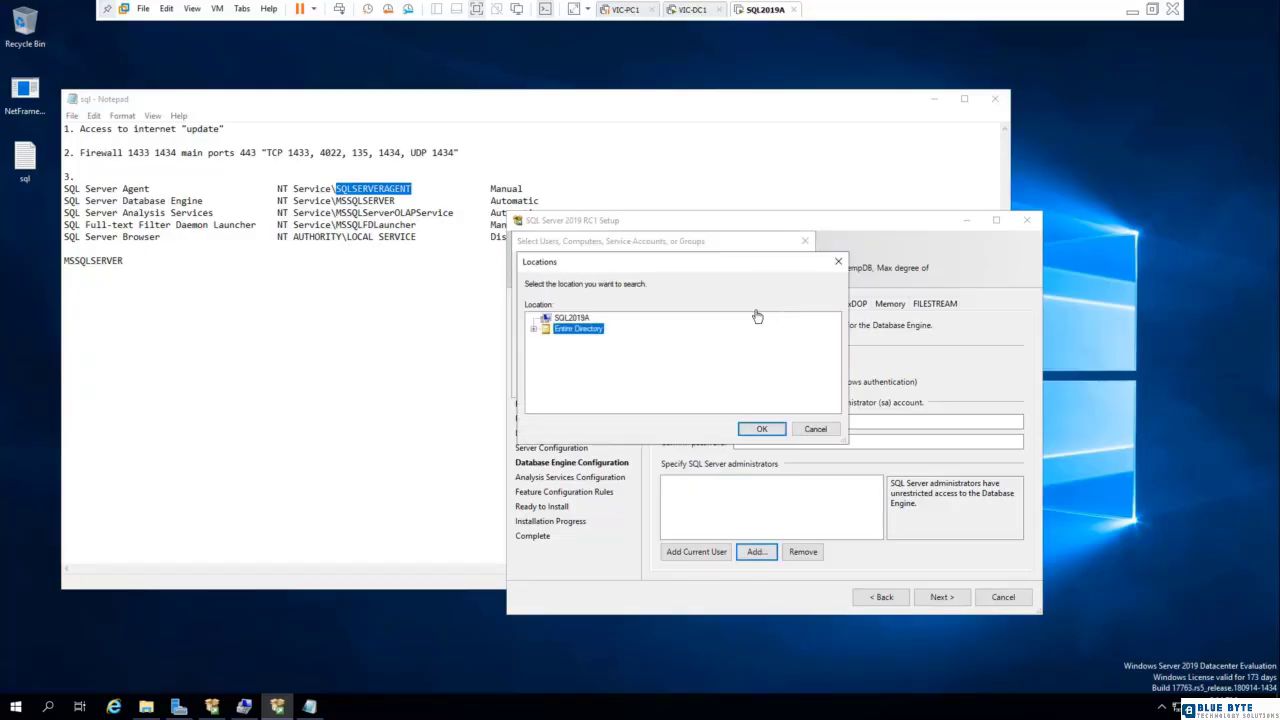
pyautogui.click(562, 319)
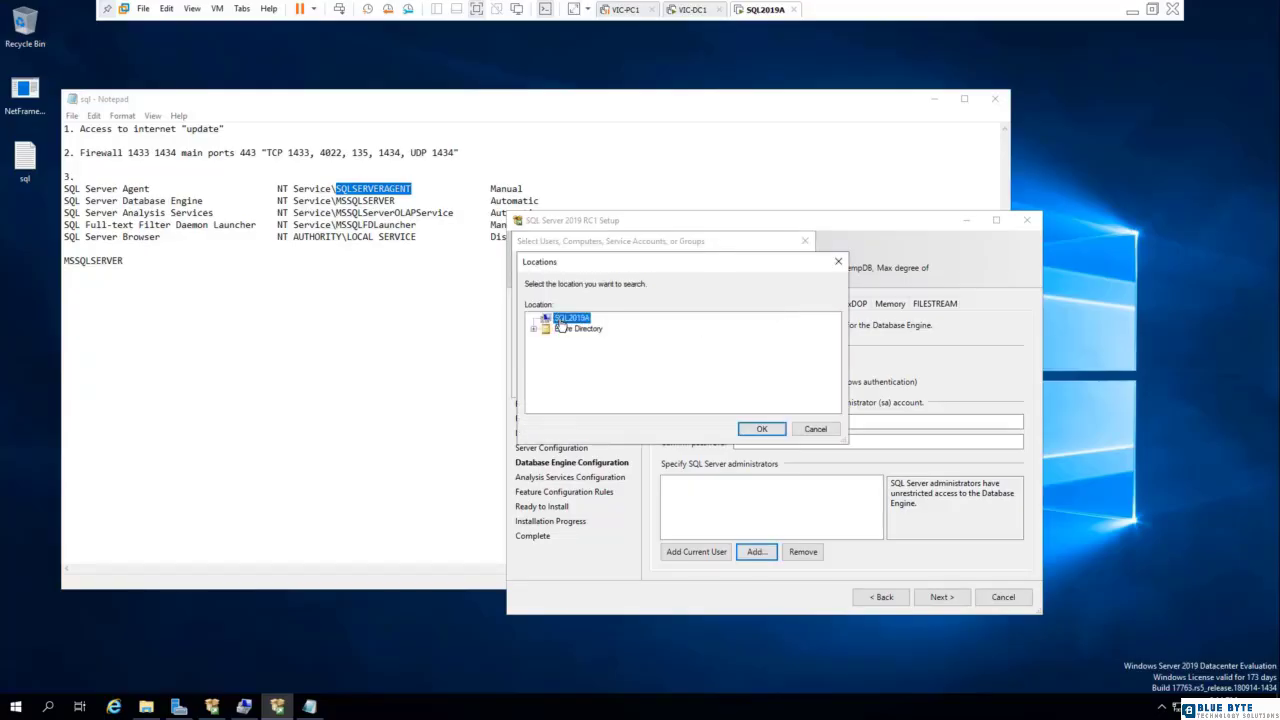
pyautogui.click(760, 428)
pyautogui.click(553, 383)
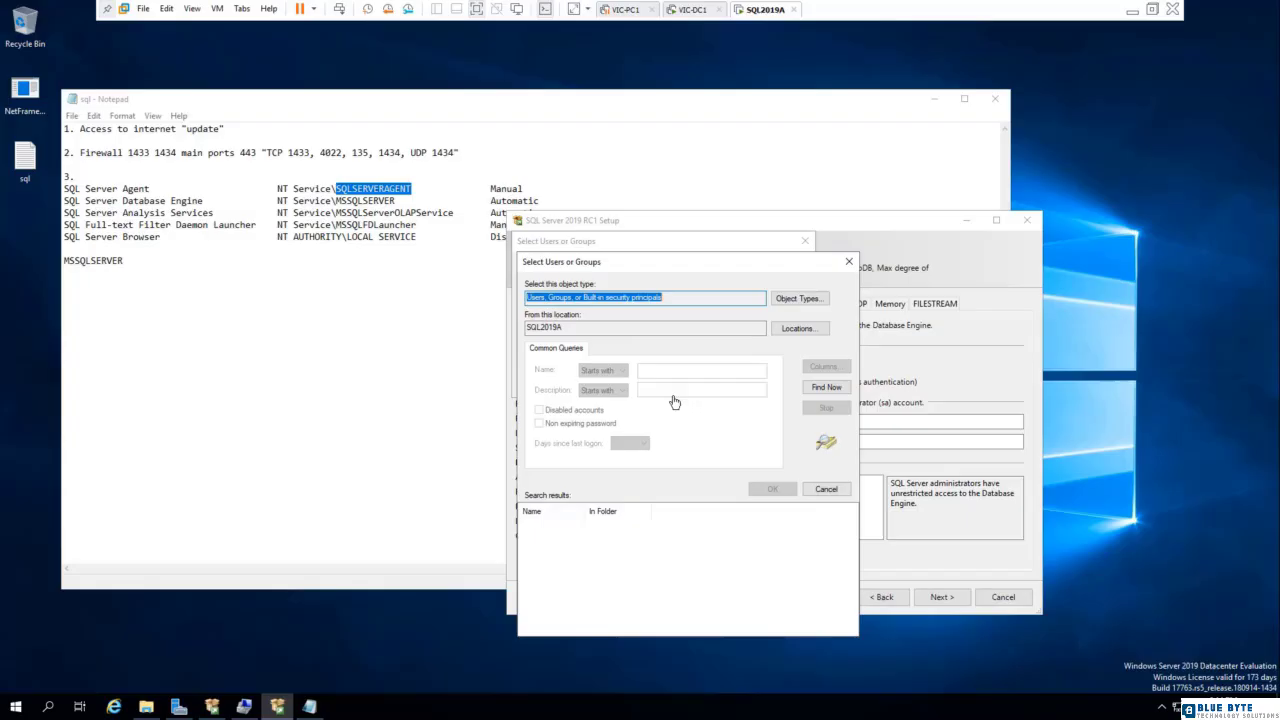
pyautogui.click(819, 389)
pyautogui.scroll(-10, 749, 571)
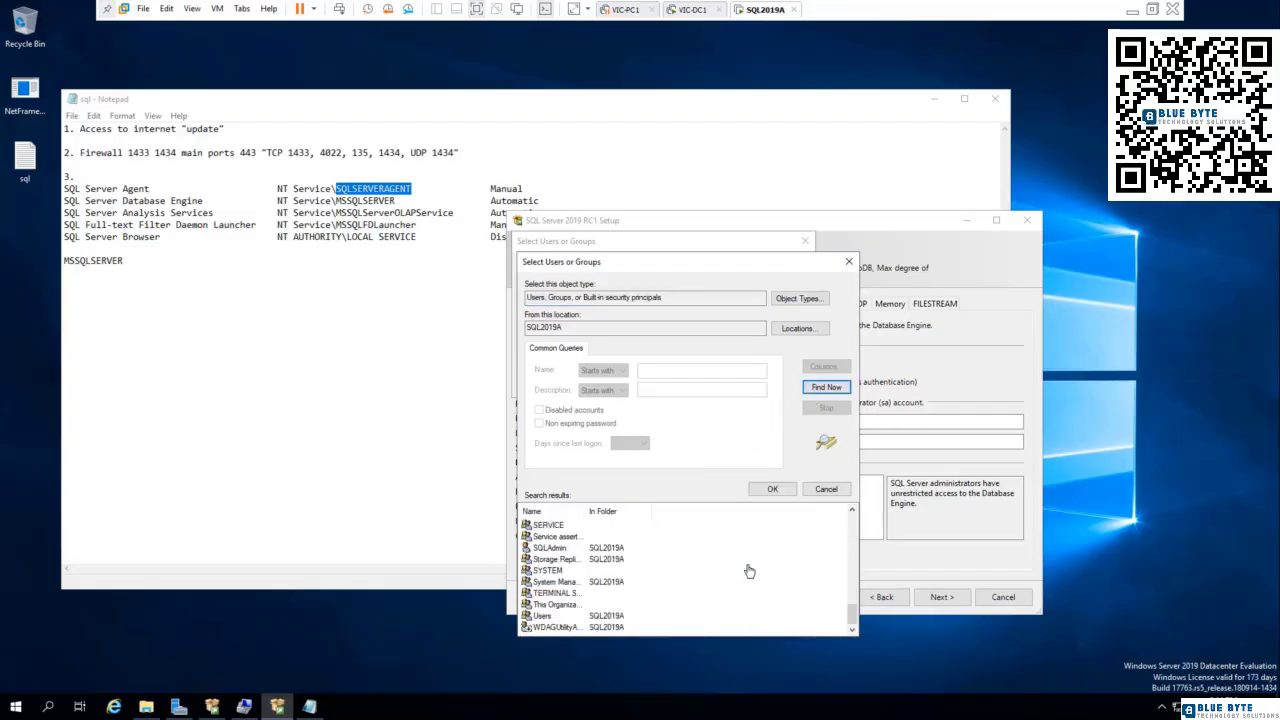
pyautogui.doubleClick(550, 548)
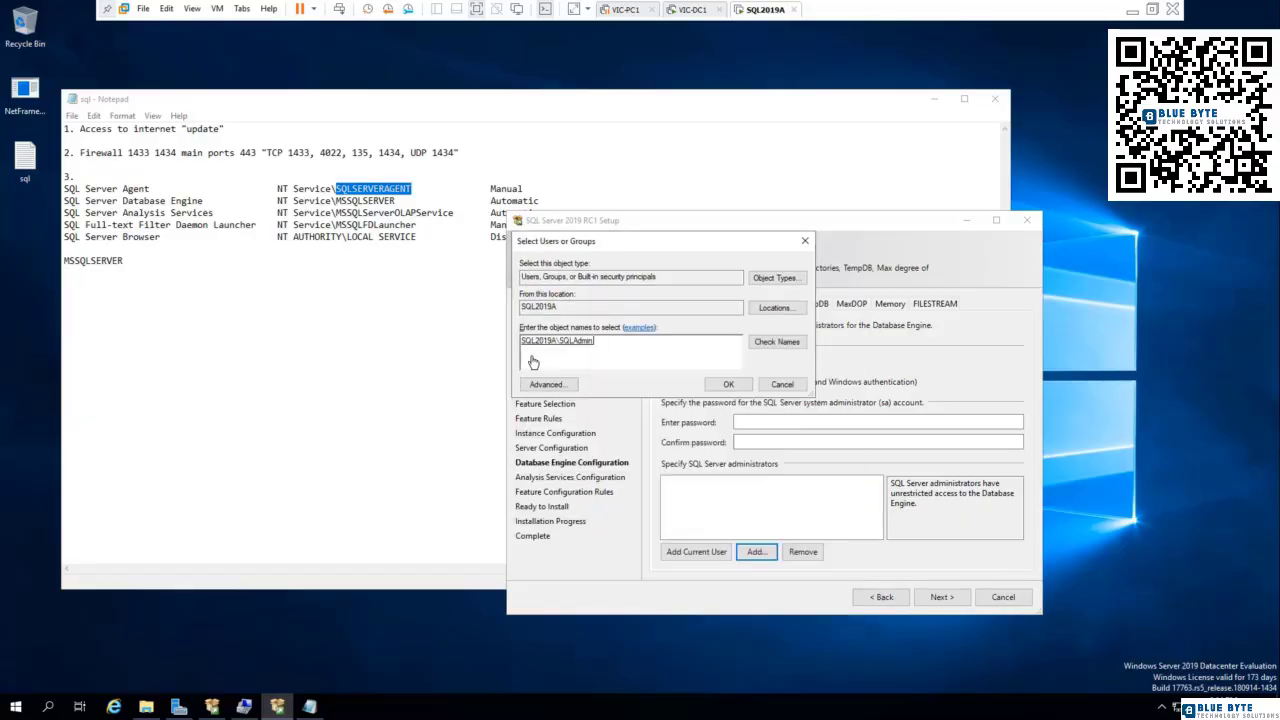
pyautogui.click(728, 384)
# - Enter and confirm the password for the SQL Server system administrator (sa) account
pyautogui.click(754, 427)
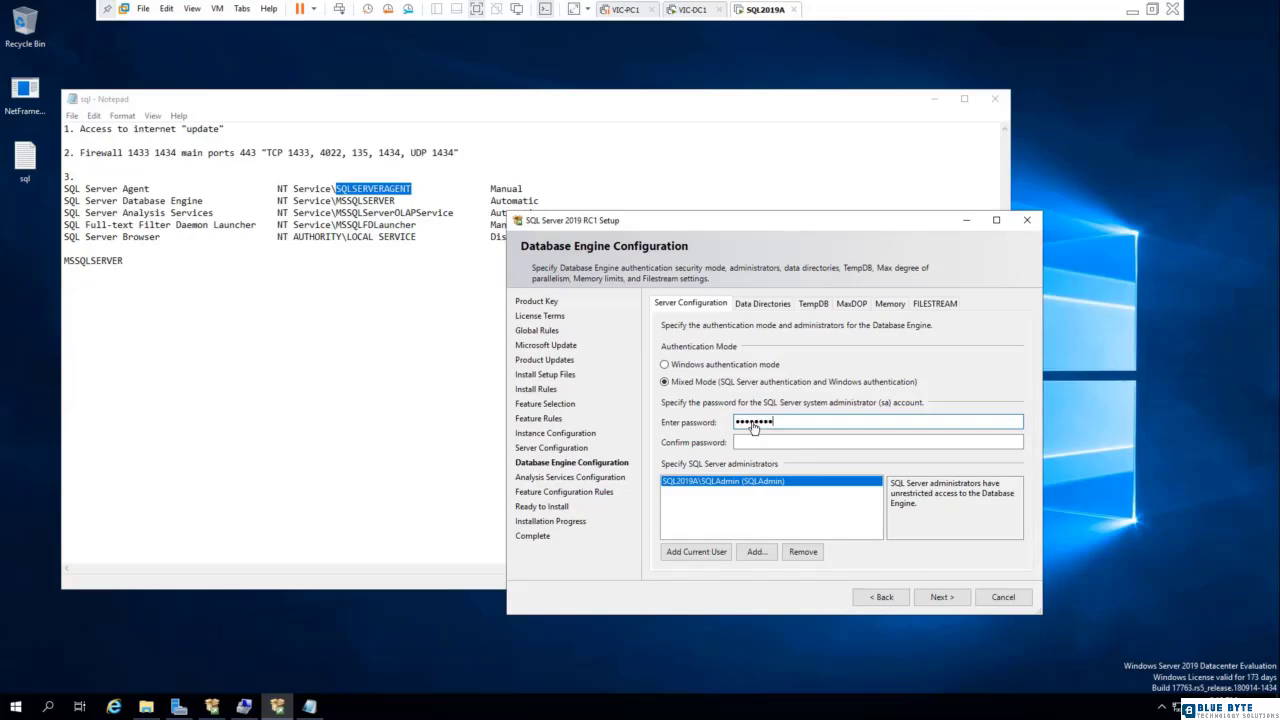
pyautogui.press('Tab')
pyautogui.write('•••')
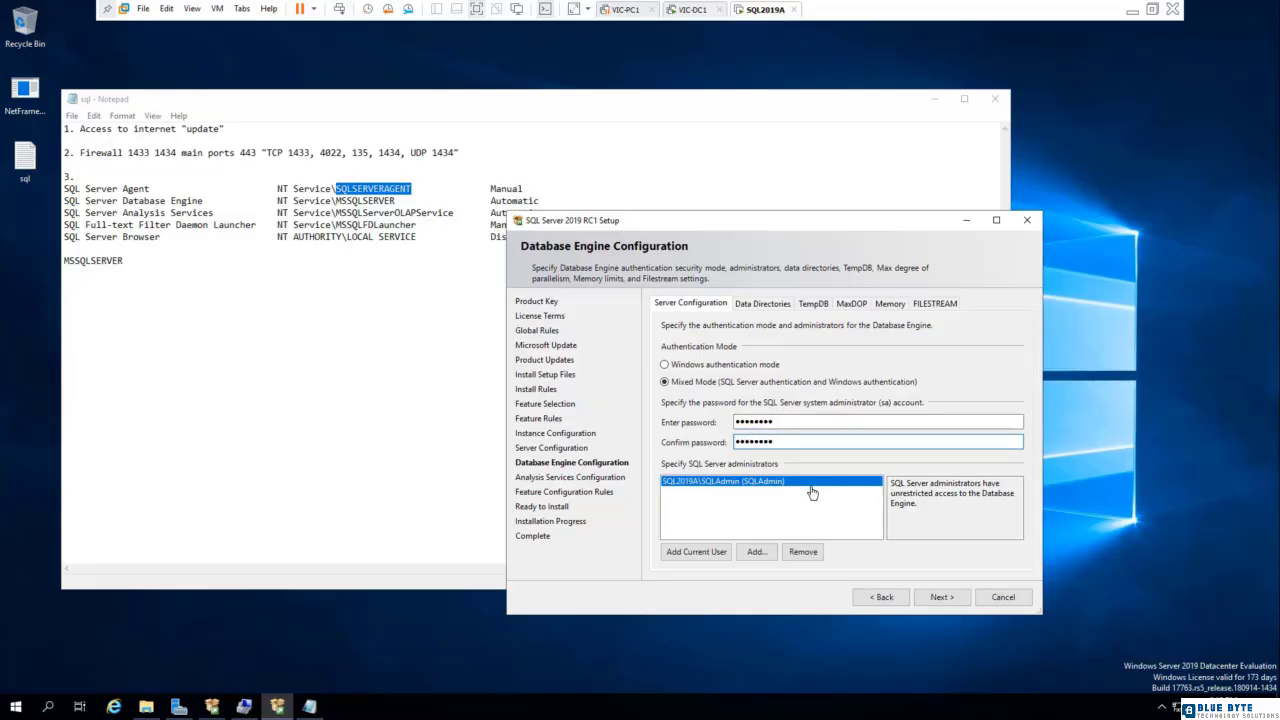
# - Add GCYBER\SQLDAmins from the entire directory and the current user as SQL Server administrators, then continue to the Analysis Services configuration
pyautogui.click(756, 551)
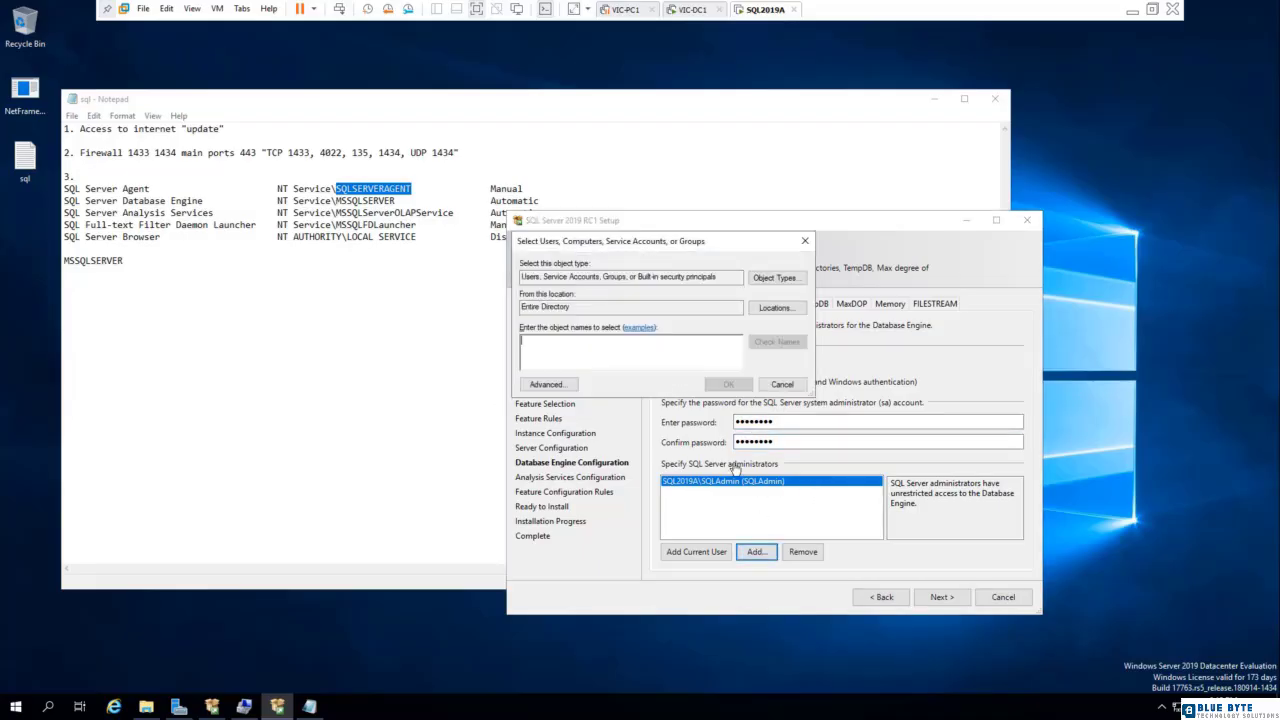
pyautogui.click(775, 310)
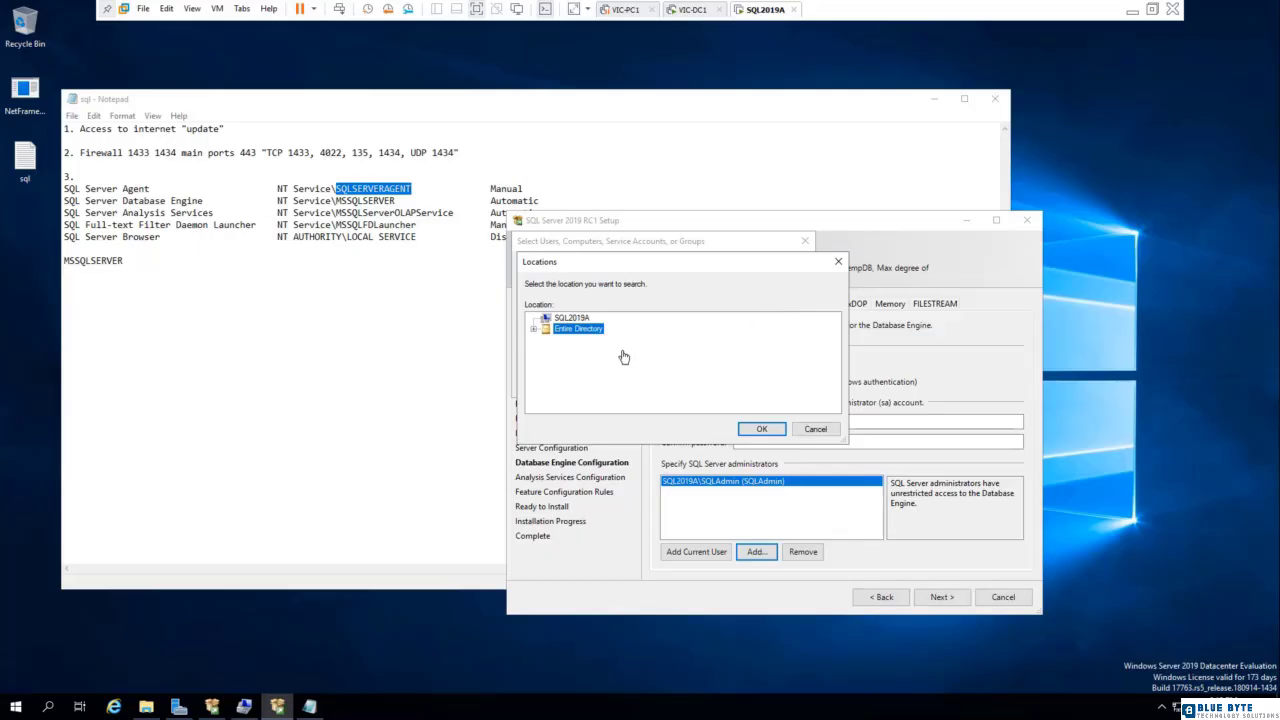
pyautogui.click(761, 428)
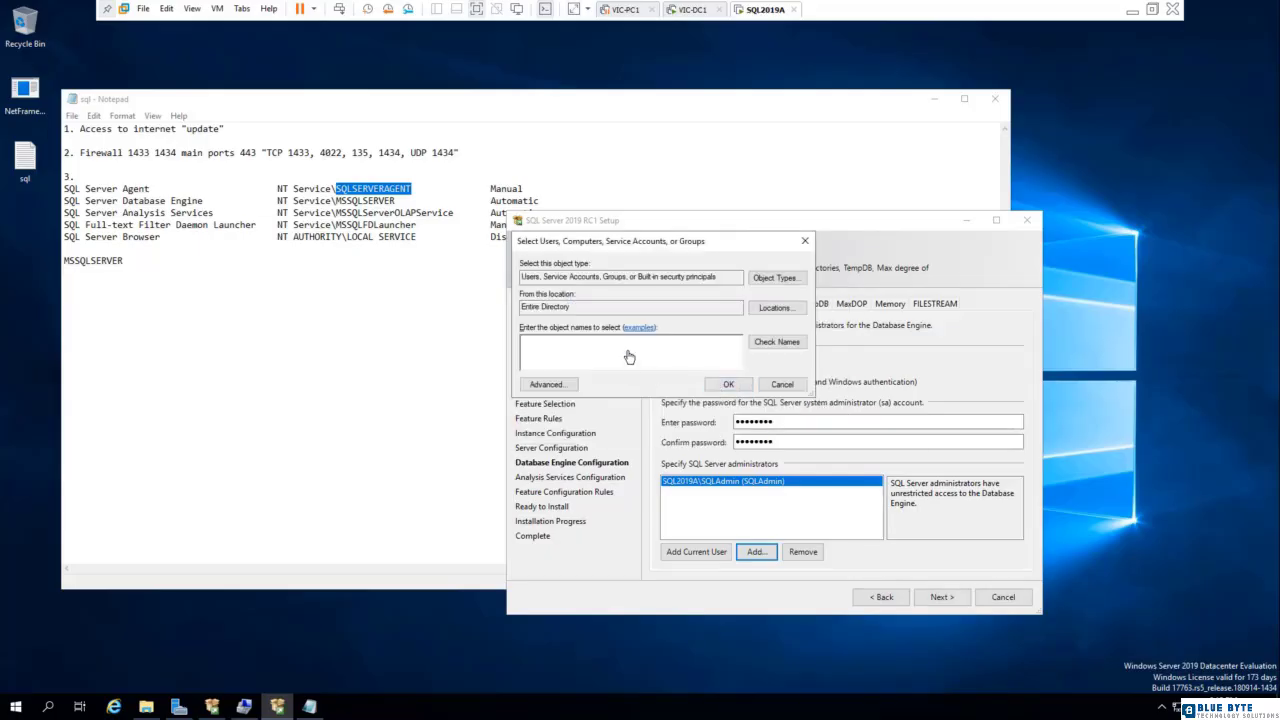
pyautogui.click(776, 342)
pyautogui.click(730, 392)
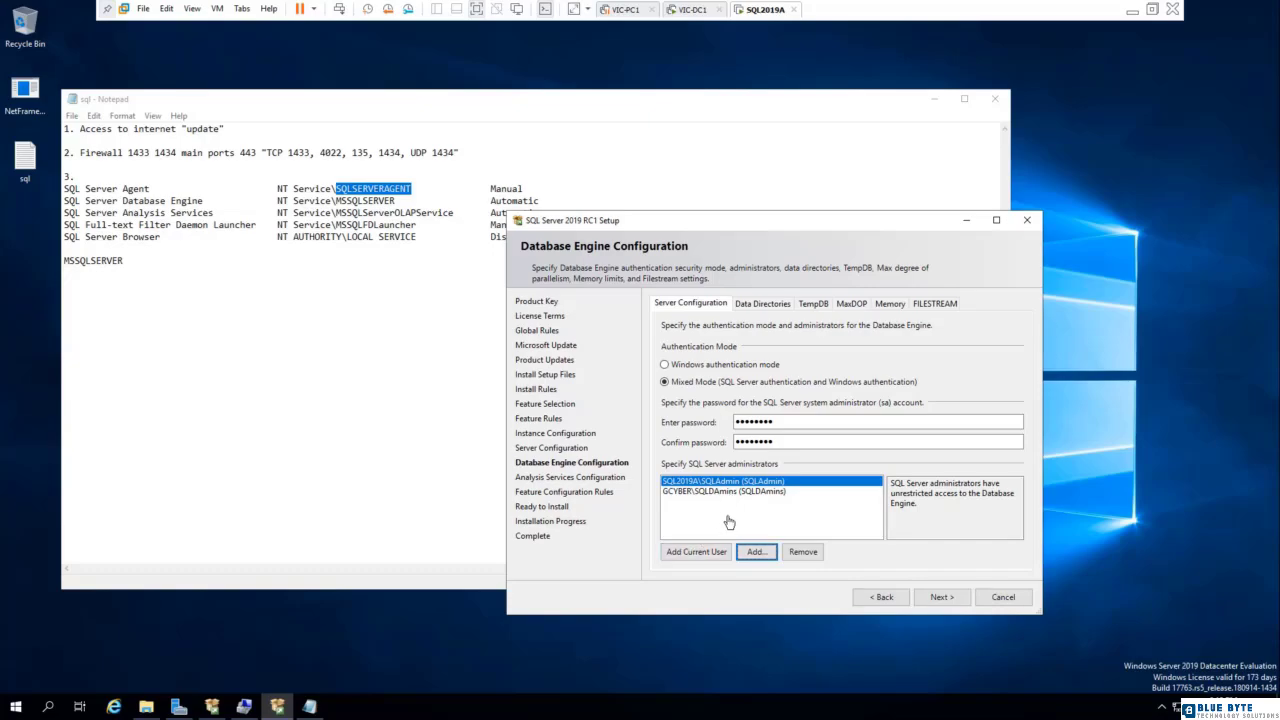
pyautogui.click(681, 555)
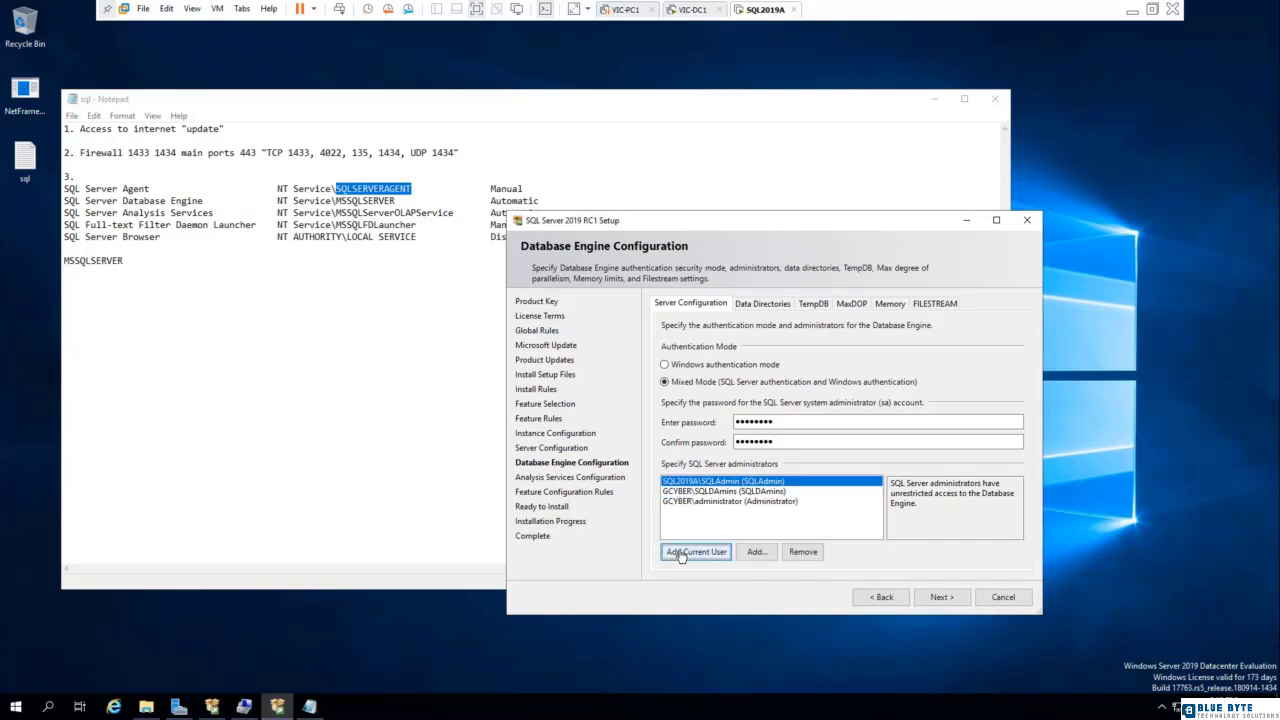
pyautogui.click(940, 598)
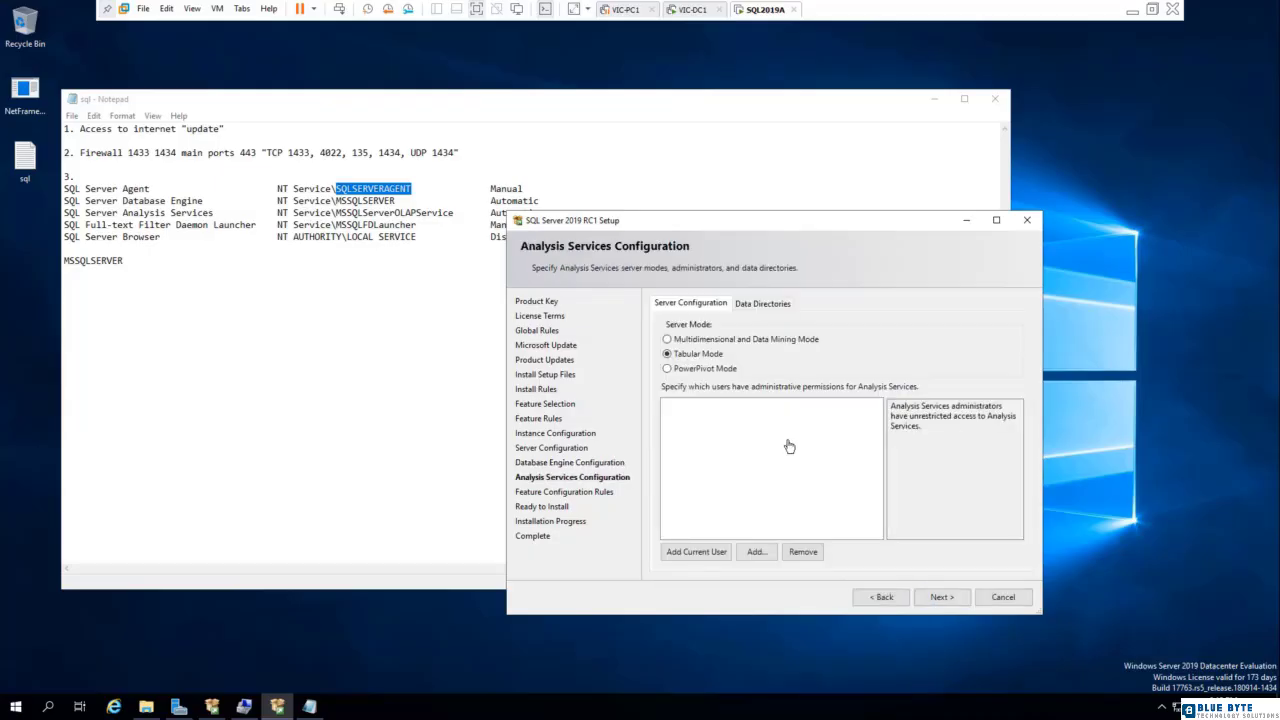